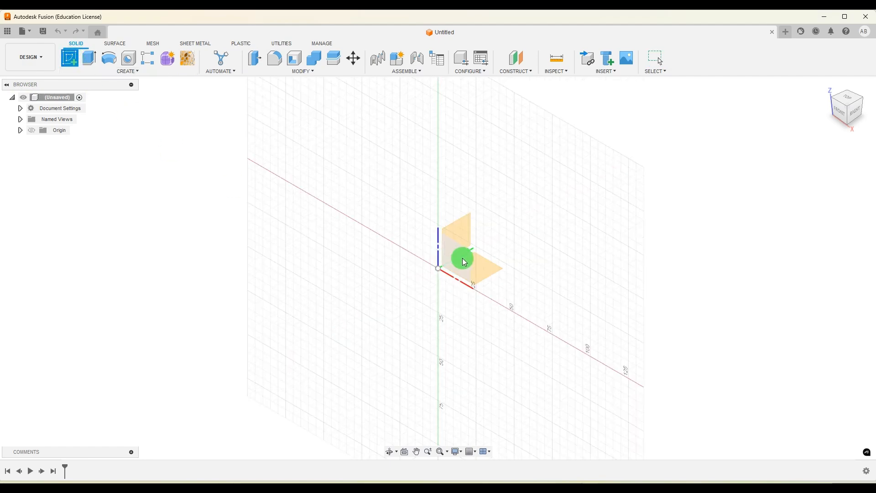
# Start a sketch on the front plane and draw a corner rectangle from the origin, about 60 mm wide and 55 mm tall
pyautogui.click(467, 260)
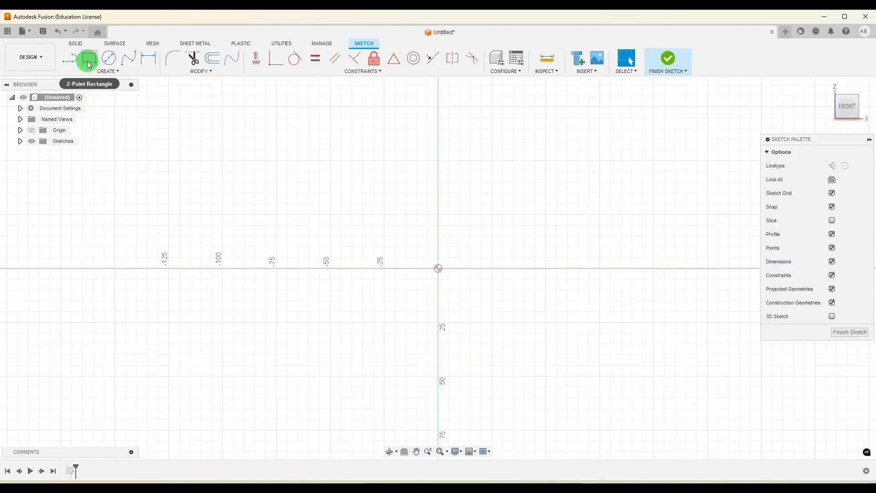
pyautogui.click(89, 58)
pyautogui.click(438, 268)
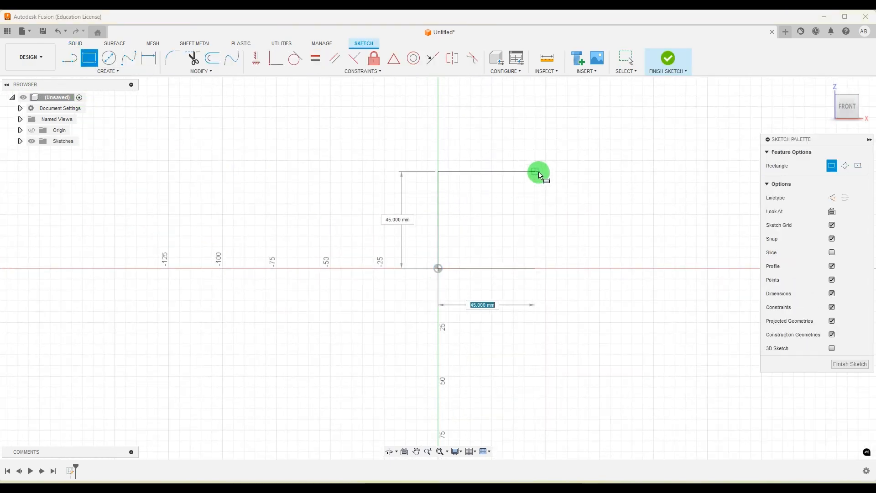
pyautogui.click(568, 150)
# Dimension the rectangle to 50 mm wide and 42 mm high
pyautogui.click(148, 58)
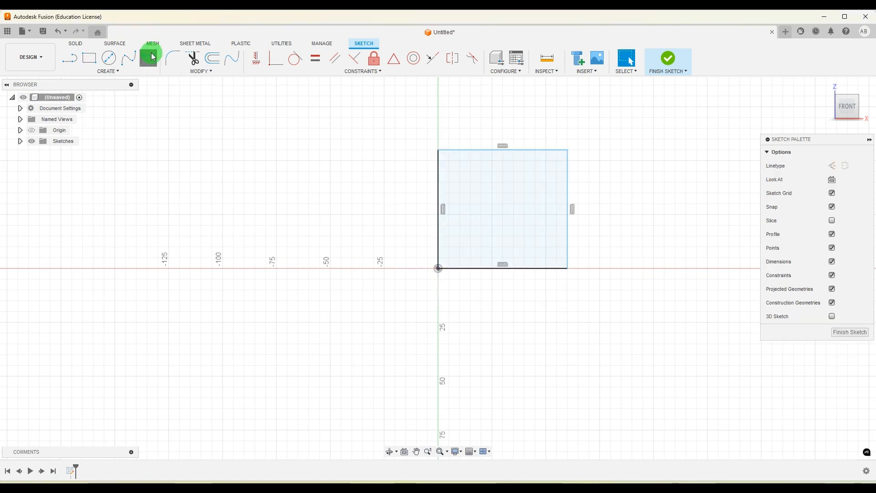
pyautogui.click(497, 269)
pyautogui.click(501, 297)
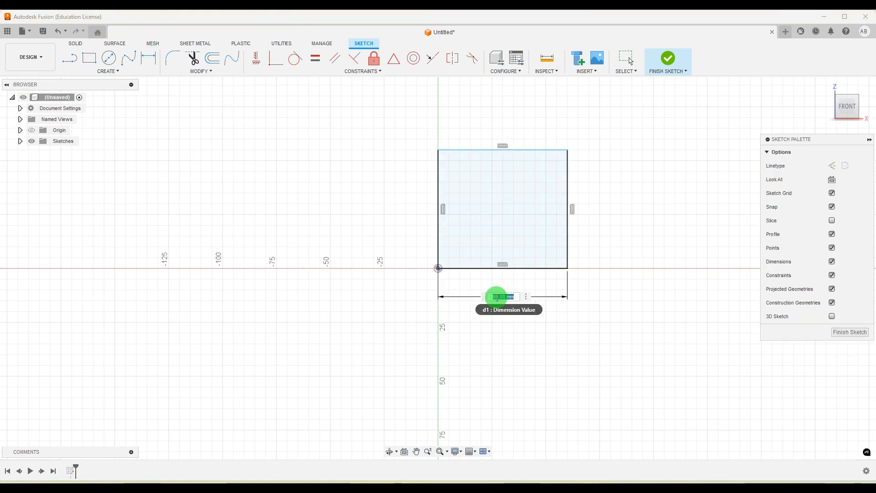
pyautogui.write('50')
pyautogui.press('Return')
pyautogui.click(438, 184)
pyautogui.click(400, 210)
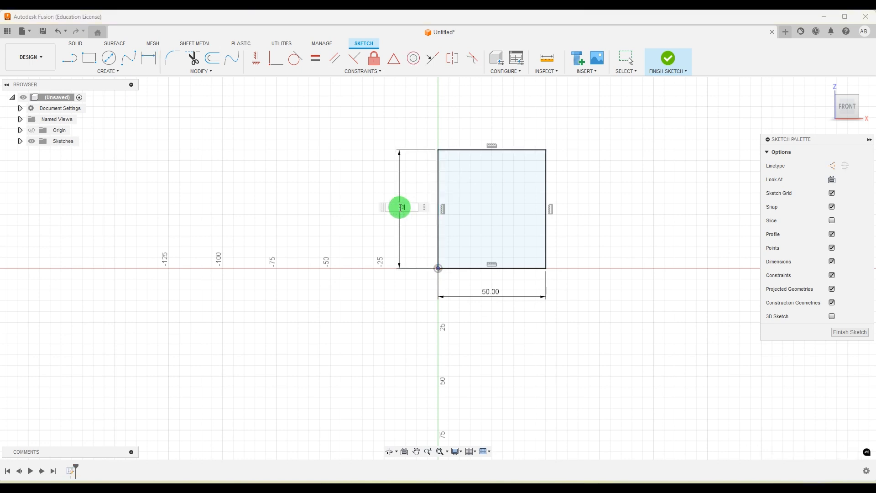
pyautogui.write('42')
pyautogui.press('Return')
pyautogui.scroll(3, 632, 334)
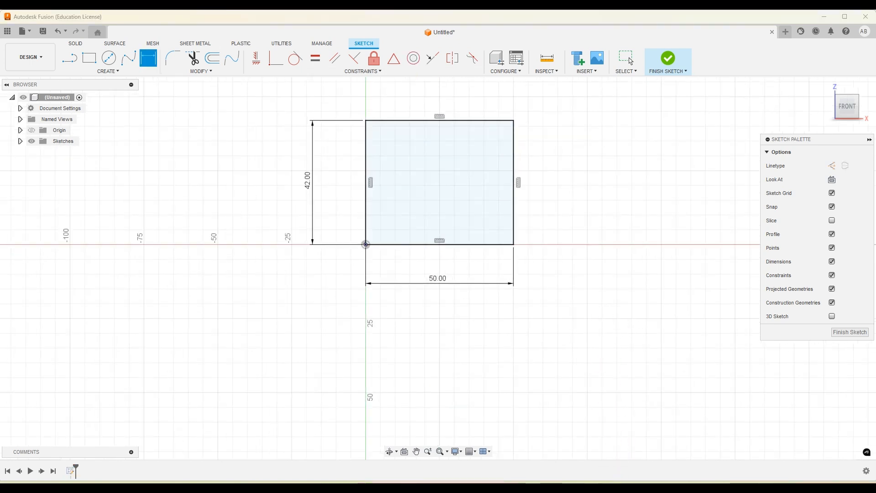
pyautogui.click(495, 355)
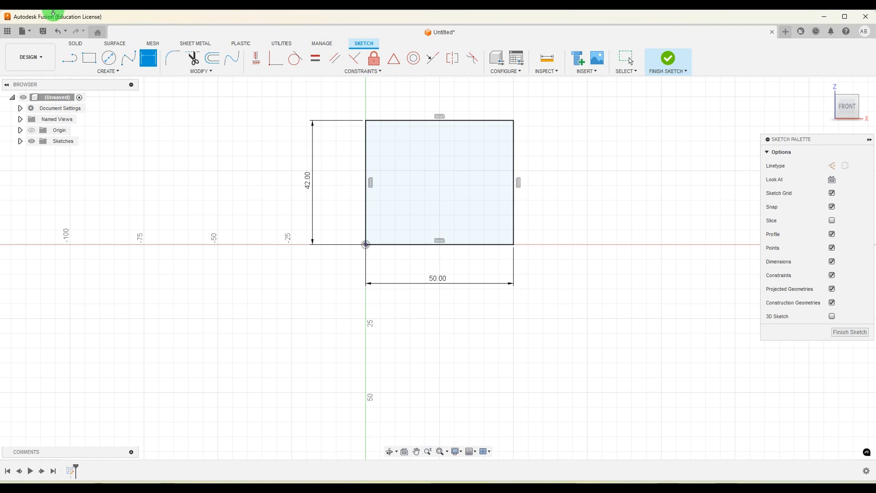
# Draw a vertical line down from the rectangle's top edge and continue it horizontally to the right edge
pyautogui.click(70, 58)
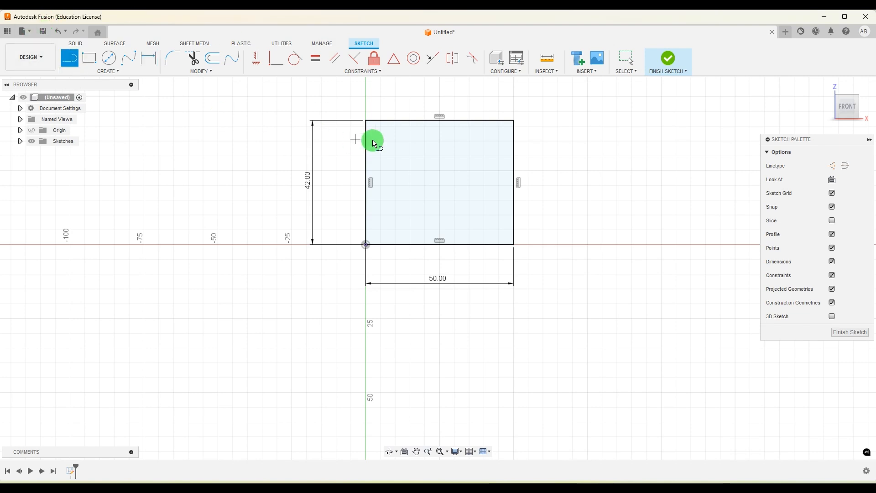
pyautogui.click(395, 121)
pyautogui.click(395, 200)
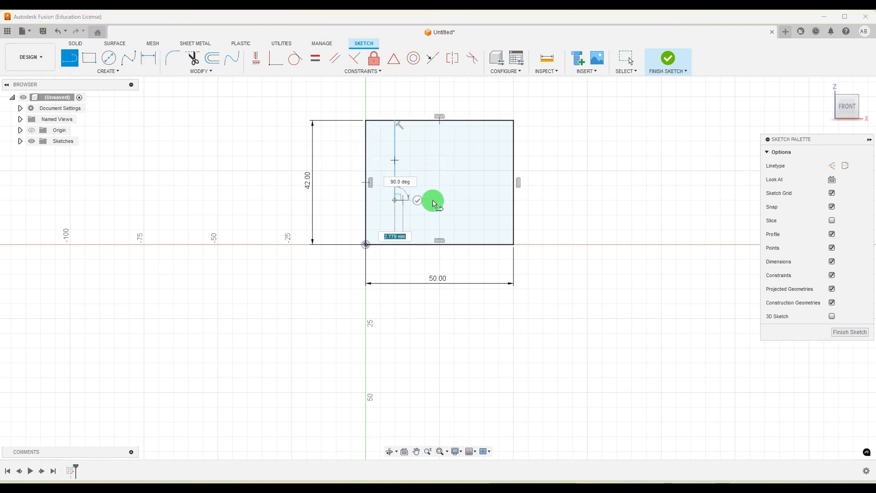
pyautogui.click(519, 200)
pyautogui.press('Escape')
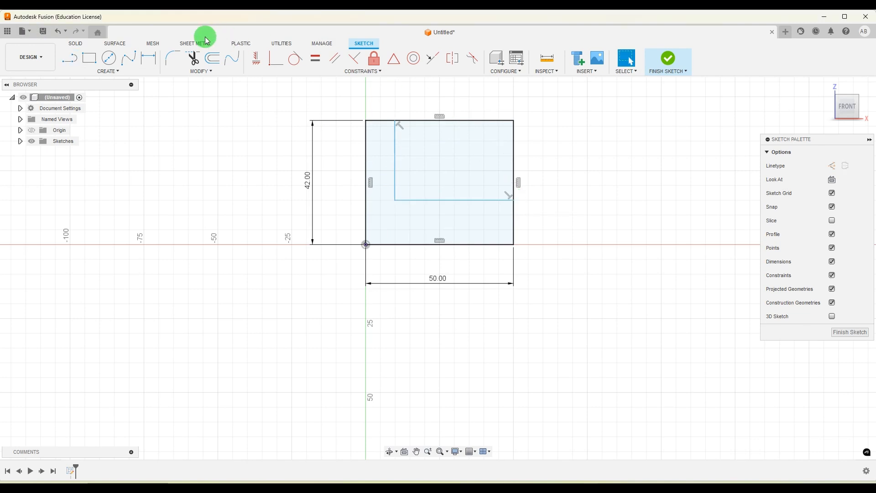
# Set the distance between the rectangle's left edge and the inner vertical line to 22 mm
pyautogui.click(157, 62)
pyautogui.click(366, 150)
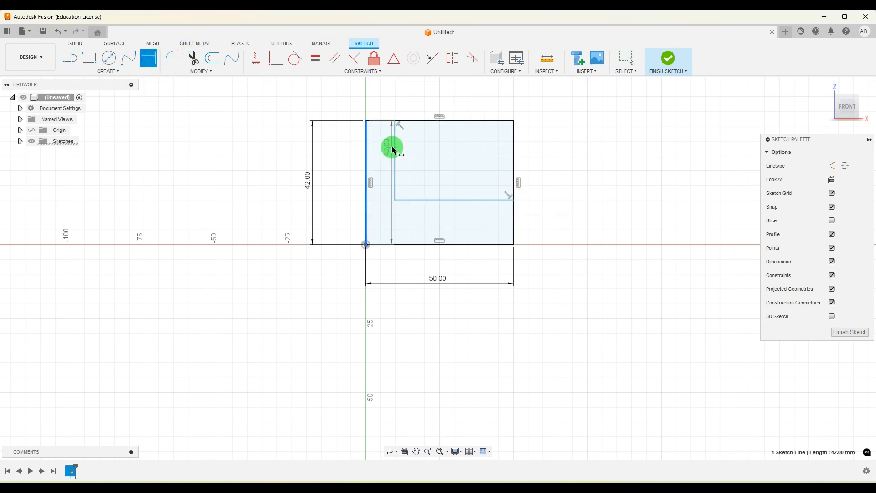
pyautogui.click(395, 147)
pyautogui.click(376, 102)
pyautogui.write('2')
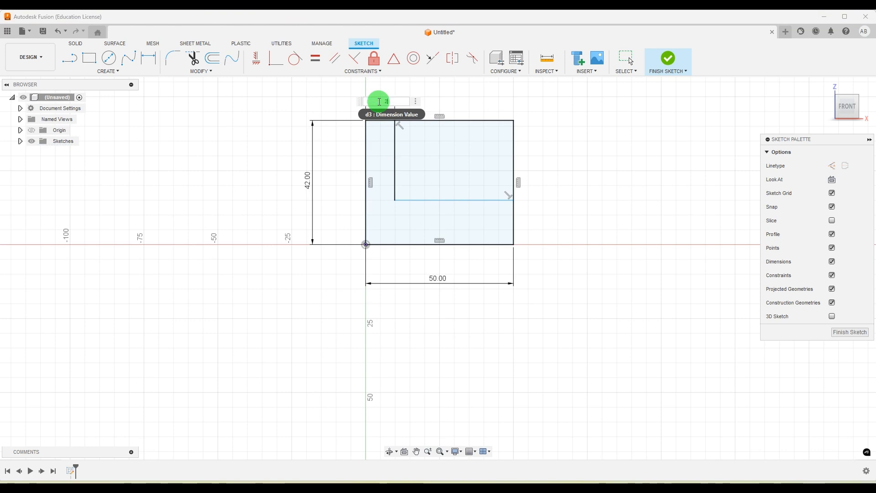
pyautogui.write('2')
pyautogui.press('Return')
# Set the height of the inner horizontal line above the rectangle's bottom edge to 16 mm
pyautogui.click(499, 244)
pyautogui.click(505, 204)
pyautogui.click(548, 220)
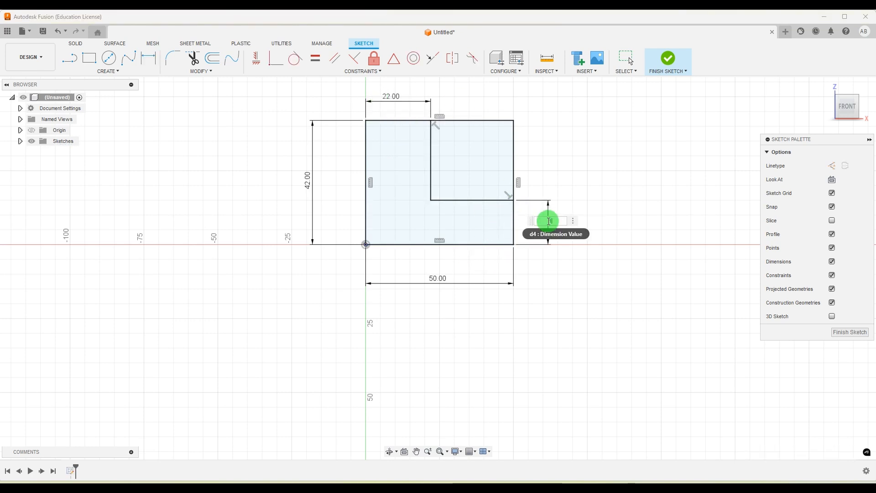
pyautogui.write('16')
pyautogui.press('Return')
pyautogui.press('Escape')
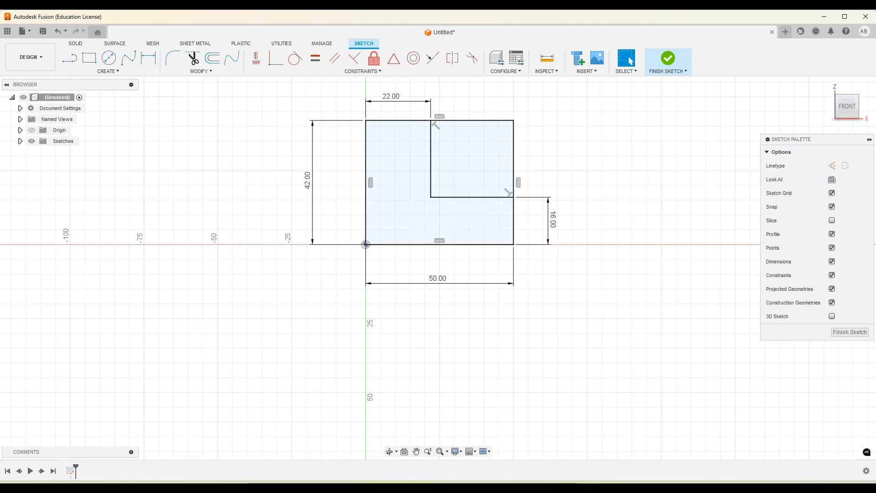
# Check the reference drawing 103.jpg and draw a three-line notch outline on the rectangle's bottom edge, about 25 mm wide and 5 mm tall
pyautogui.hotkey('alt', 'Tab')
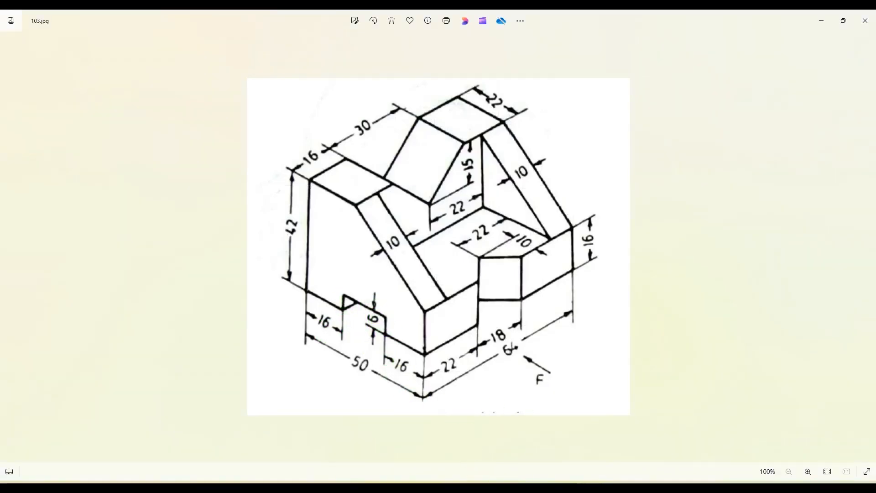
pyautogui.hotkey('alt', 'Tab')
pyautogui.click(70, 58)
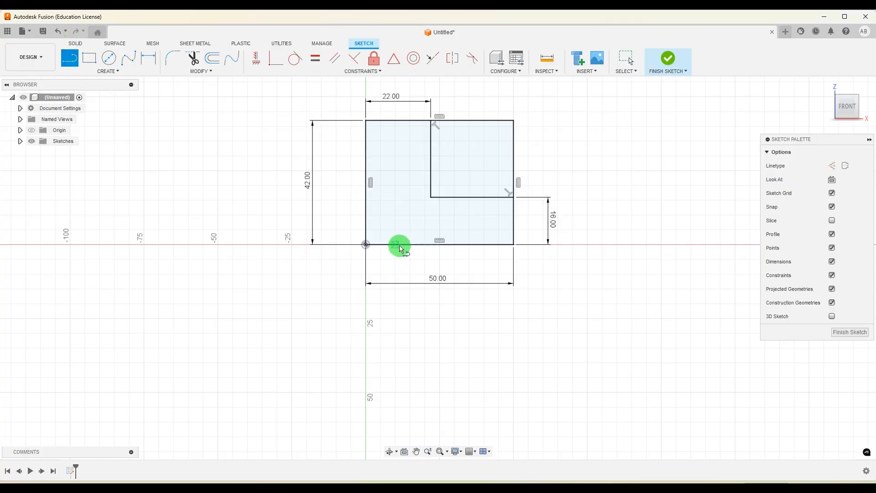
pyautogui.click(395, 229)
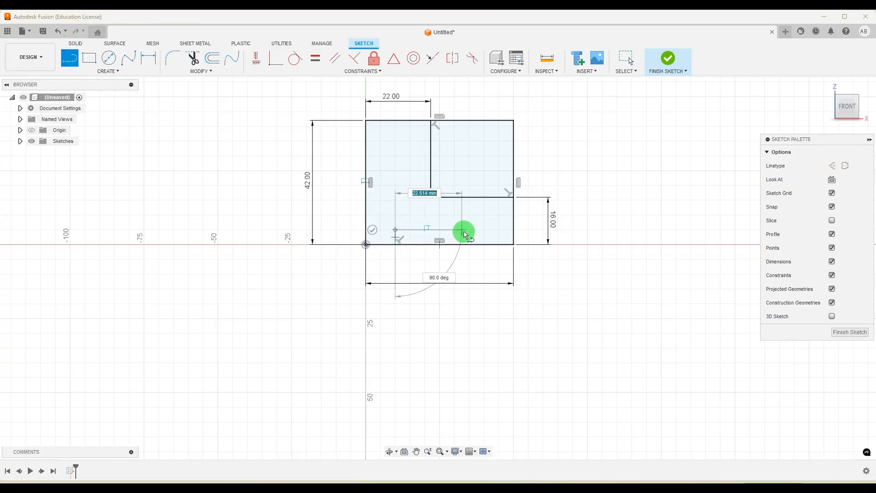
pyautogui.click(469, 230)
pyautogui.click(468, 244)
pyautogui.press('Escape')
# Set the notch's two vertical sides 16 mm from the rectangle's left and right edges respectively
pyautogui.click(149, 62)
pyautogui.scroll(2, 355, 240)
pyautogui.click(372, 235)
pyautogui.click(412, 242)
pyautogui.click(395, 259)
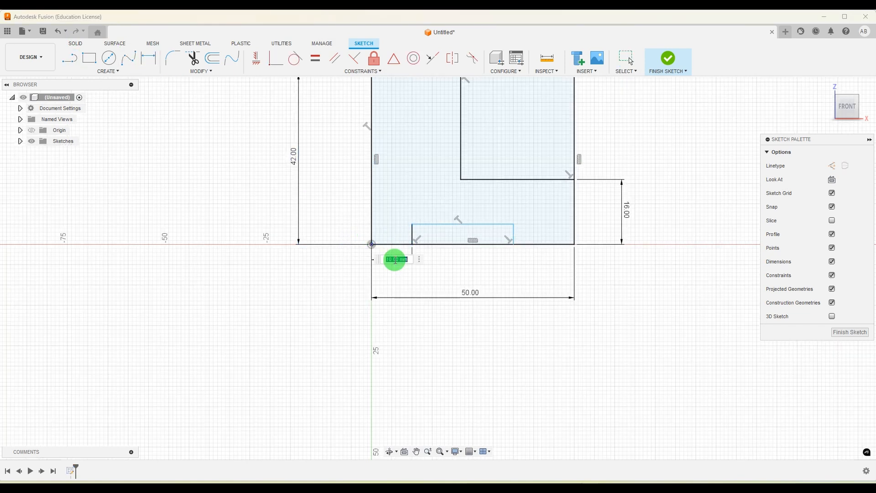
pyautogui.write('16')
pyautogui.press('Return')
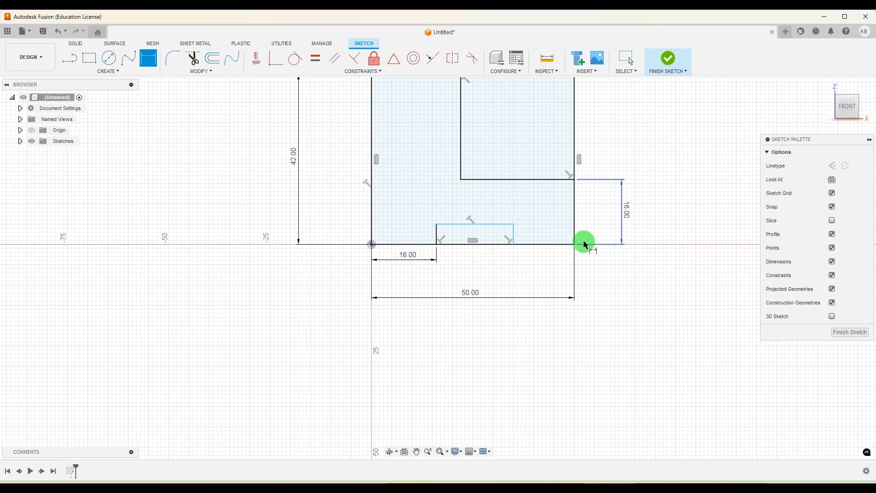
pyautogui.click(573, 228)
pyautogui.click(514, 235)
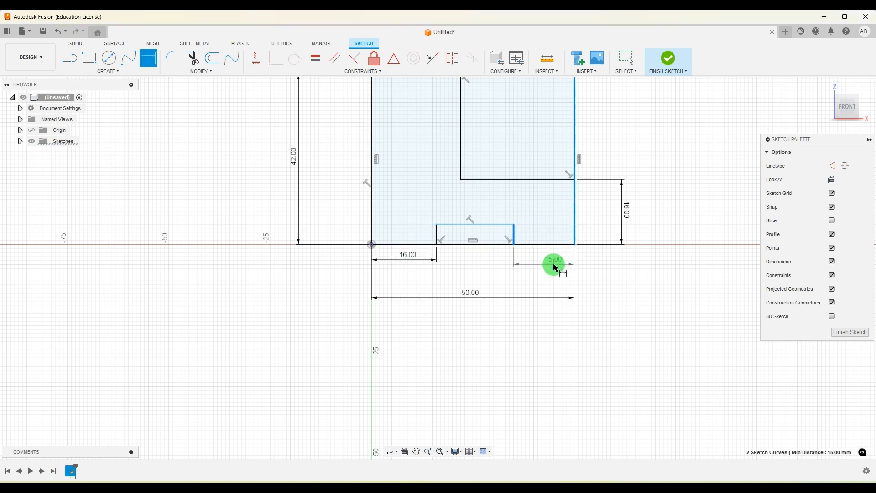
pyautogui.click(554, 264)
pyautogui.write('16')
pyautogui.press('Return')
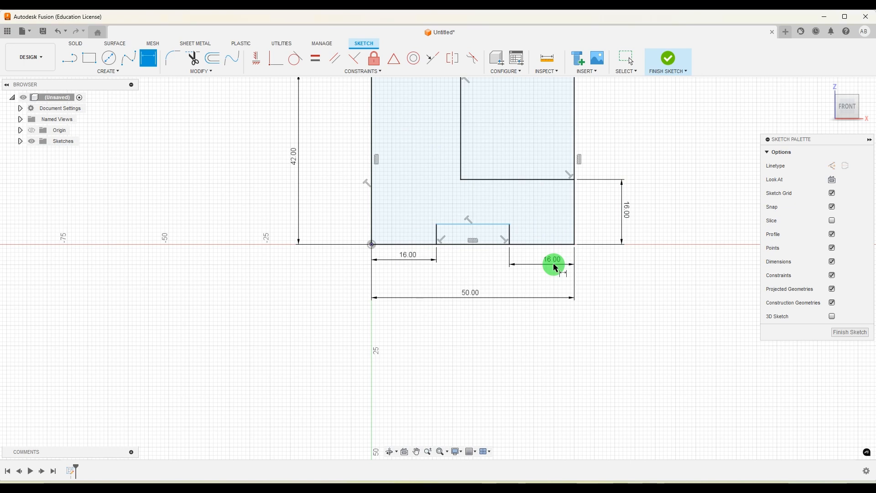
# Set the notch's height above the rectangle's bottom edge to 6 mm
pyautogui.scroll(1, 516, 246)
pyautogui.click(507, 232)
pyautogui.click(605, 229)
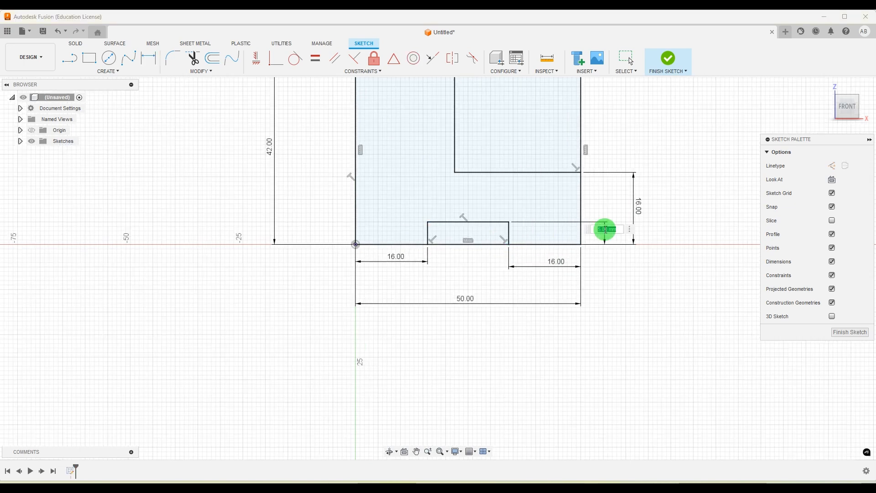
pyautogui.write('6')
pyautogui.press('Return')
pyautogui.scroll(-3, 497, 282)
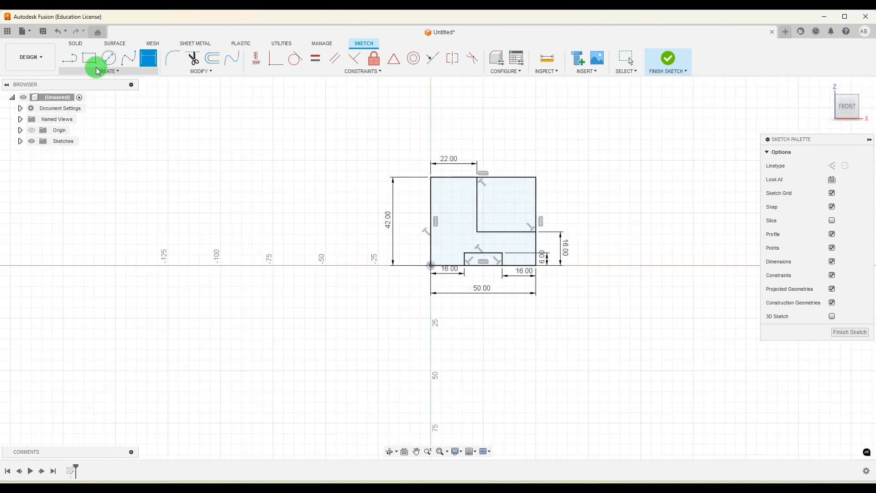
# Consult the reference drawing, draw a sloped line from the inner vertical line's top end to the horizontal line's right end, and finish the sketch
pyautogui.click(598, 471)
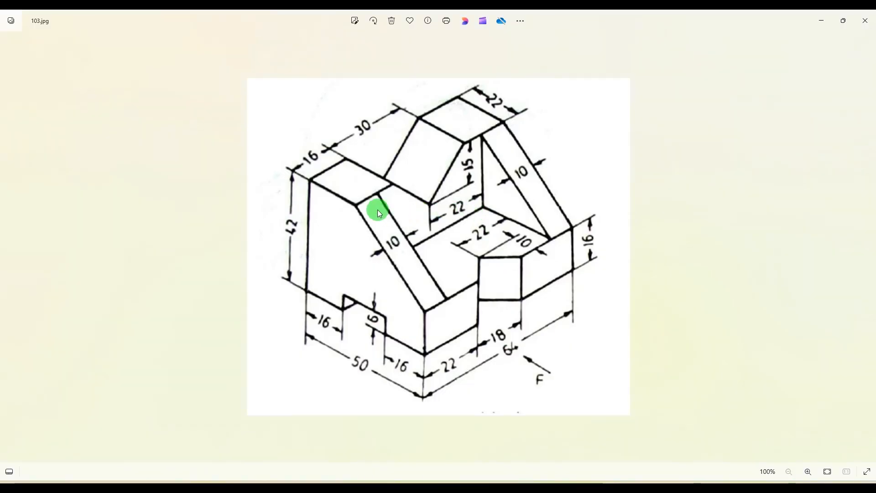
pyautogui.click(585, 480)
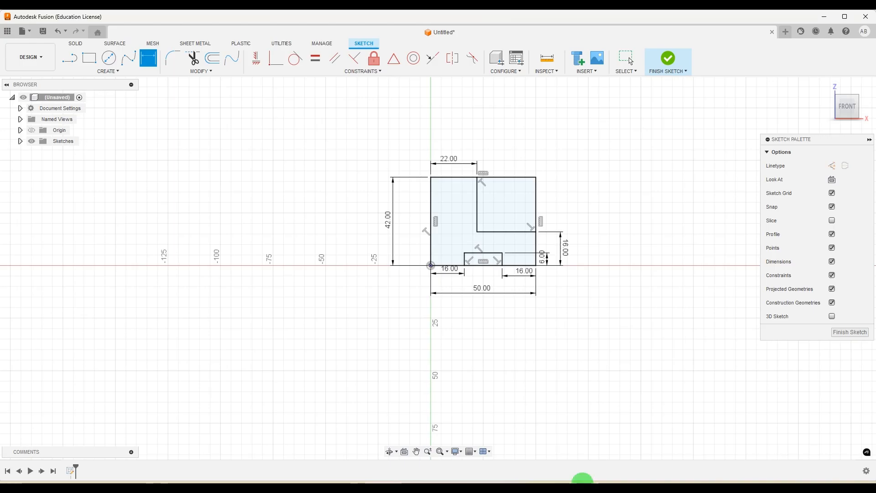
pyautogui.click(69, 57)
pyautogui.click(479, 182)
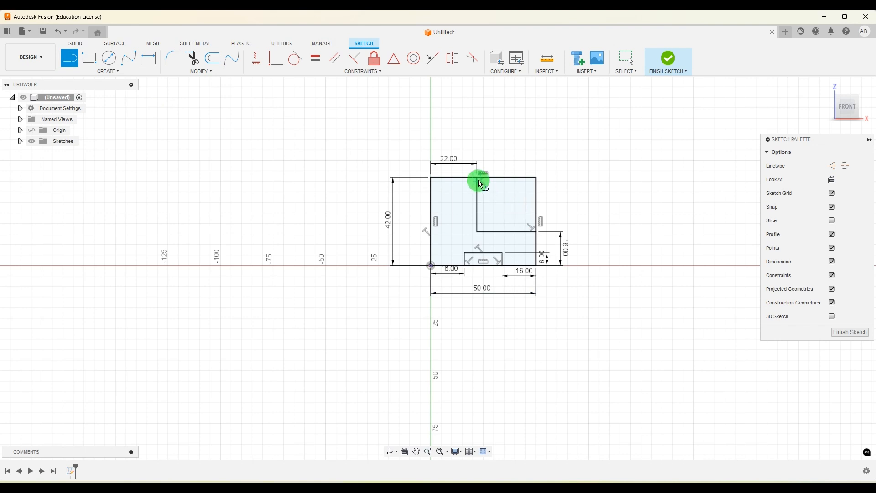
pyautogui.click(476, 178)
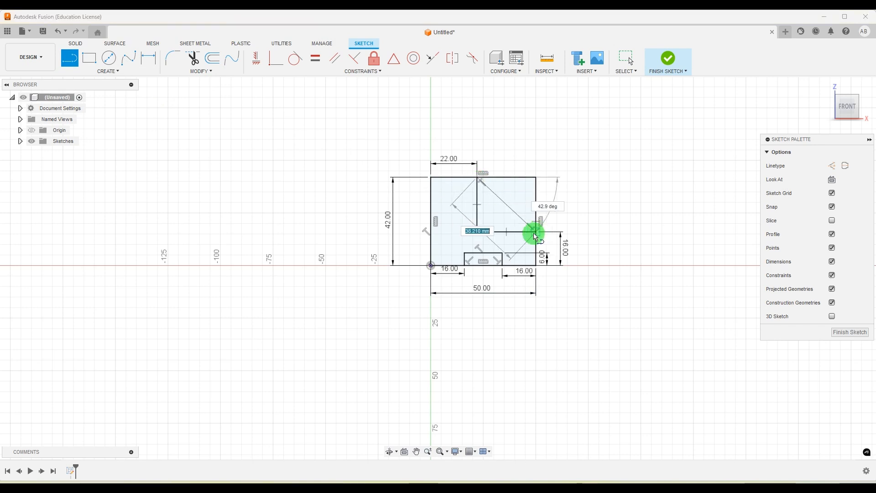
pyautogui.scroll(2, 536, 236)
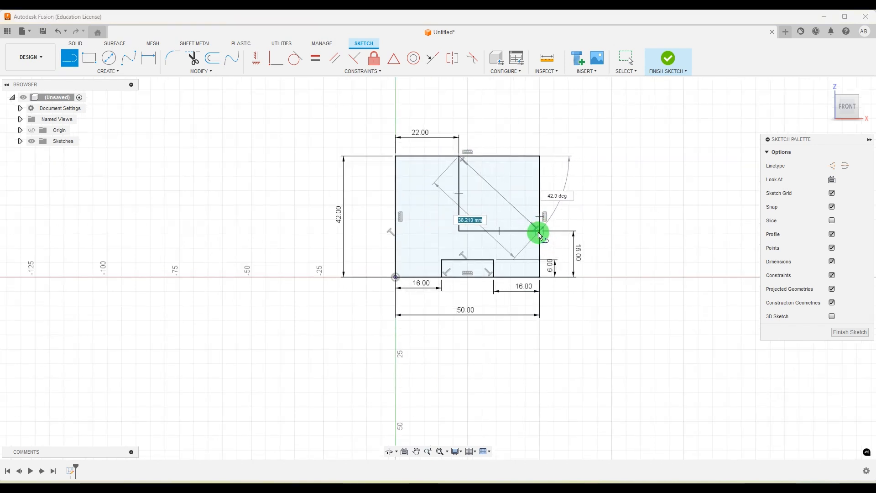
pyautogui.click(542, 235)
pyautogui.press('Escape')
pyautogui.scroll(-3, 566, 226)
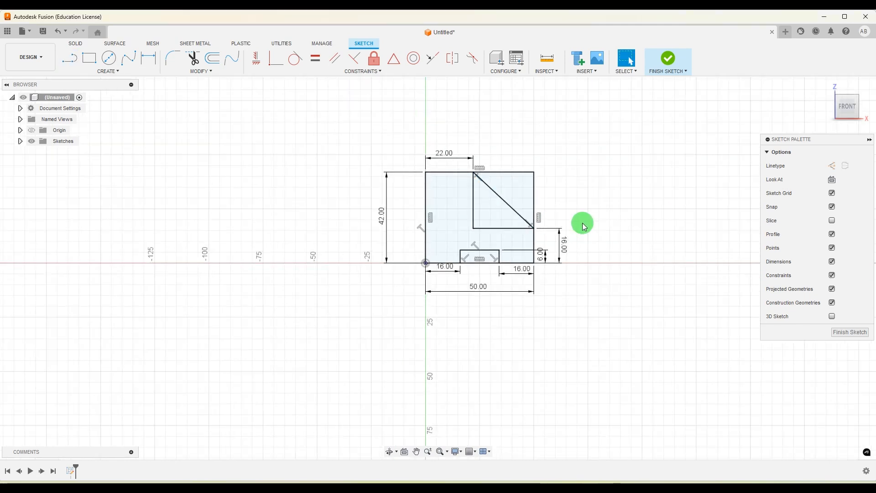
pyautogui.click(843, 335)
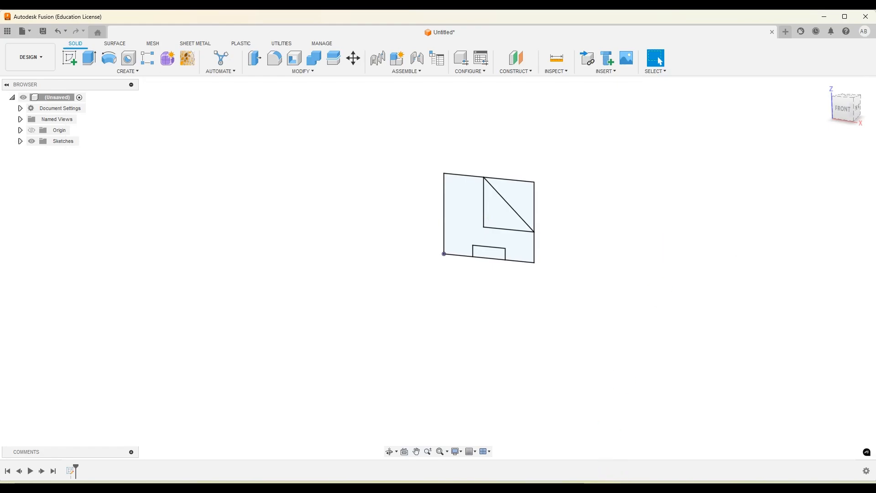
# Check the reference drawing 103.jpg and extrude the notched profile plus the triangular region under the slope symmetrically, 64 mm whole length, as a new body
pyautogui.hotkey('alt', 'Tab')
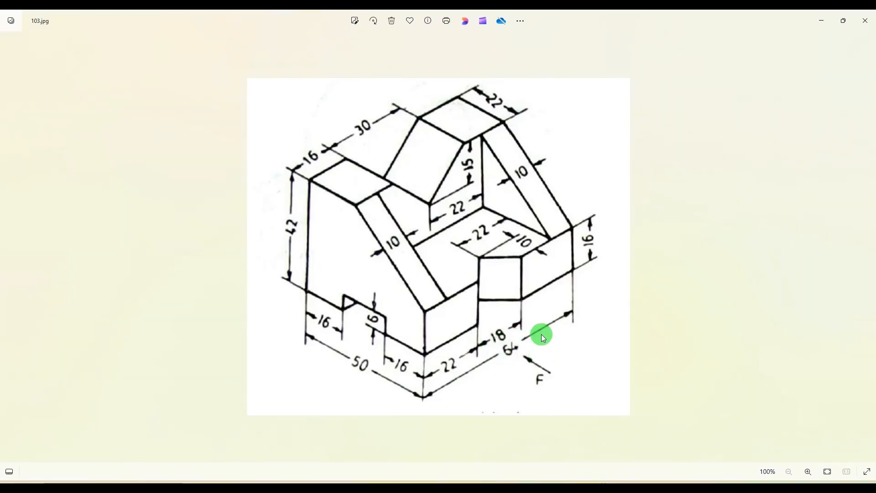
pyautogui.hotkey('alt', 'Tab')
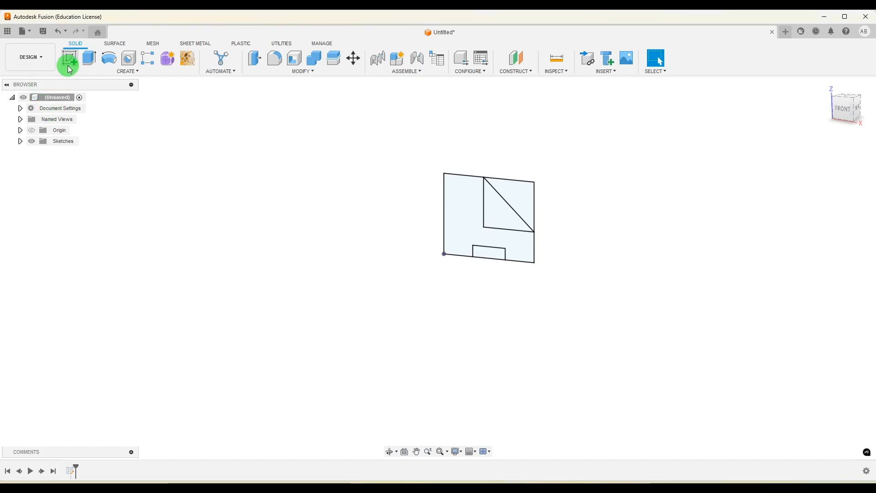
pyautogui.click(89, 58)
pyautogui.click(474, 248)
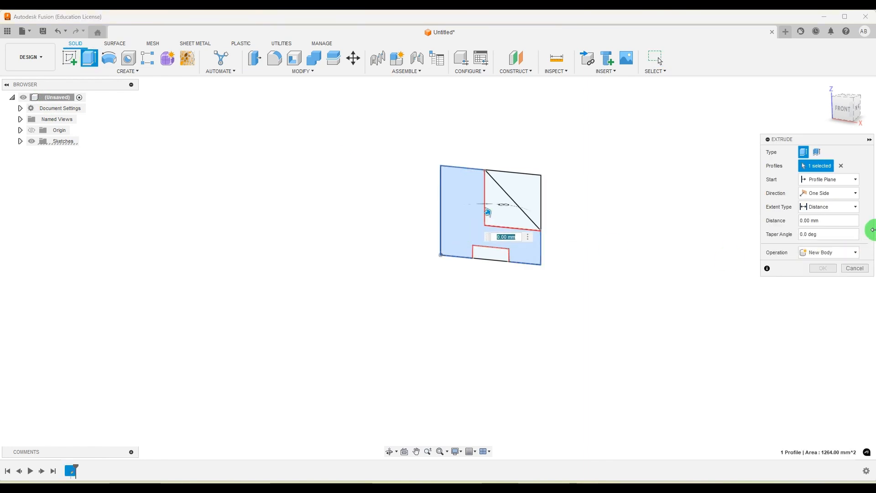
pyautogui.click(848, 193)
pyautogui.click(829, 223)
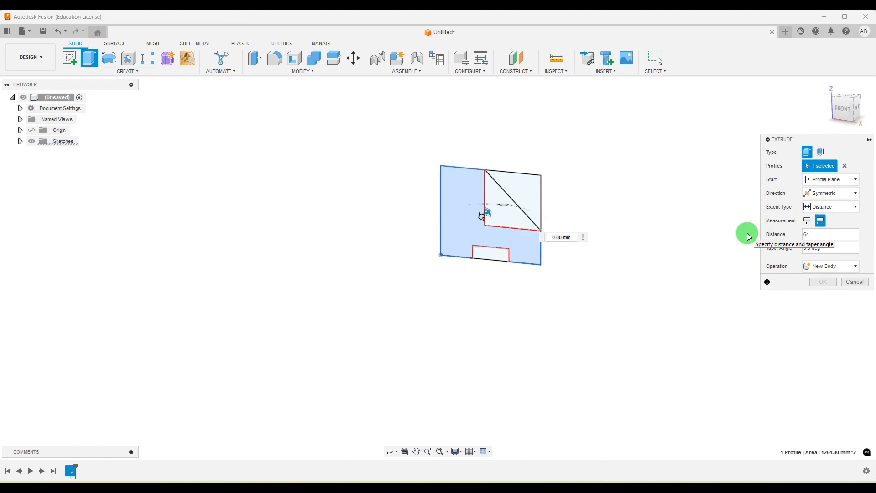
pyautogui.keyDown('shift'); pyautogui.moveTo(614, 183); pyautogui.dragTo(548, 209, button='middle'); pyautogui.keyUp('shift')
pyautogui.click(522, 206)
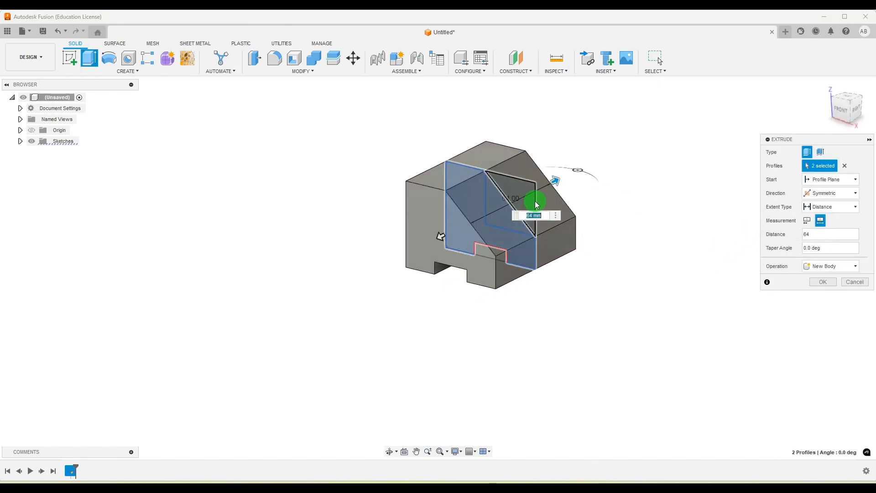
pyautogui.scroll(2, 636, 200)
pyautogui.scroll(2, 615, 203)
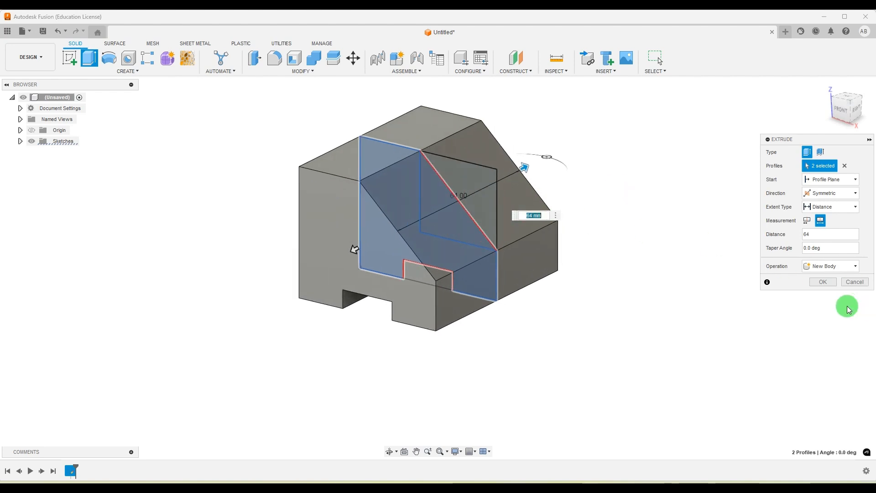
pyautogui.click(823, 281)
pyautogui.keyDown('shift'); pyautogui.moveTo(655, 194); pyautogui.dragTo(648, 198, button='middle'); pyautogui.keyUp('shift')
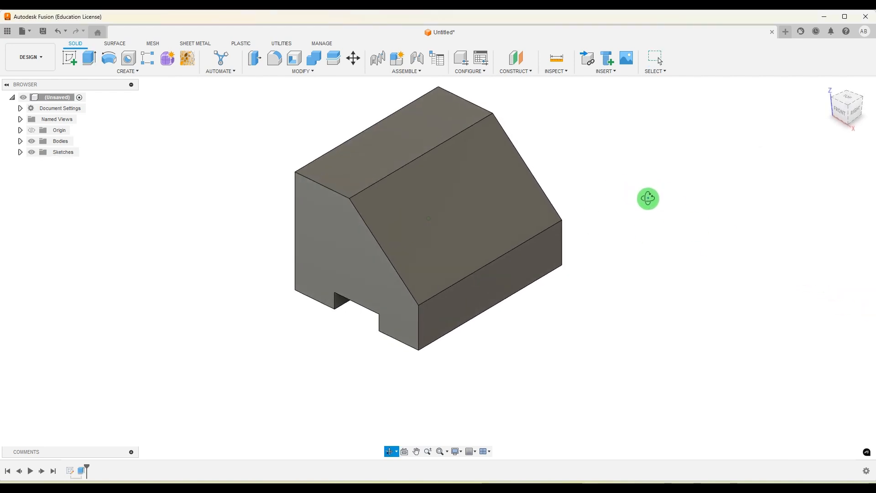
pyautogui.scroll(-2, 648, 198)
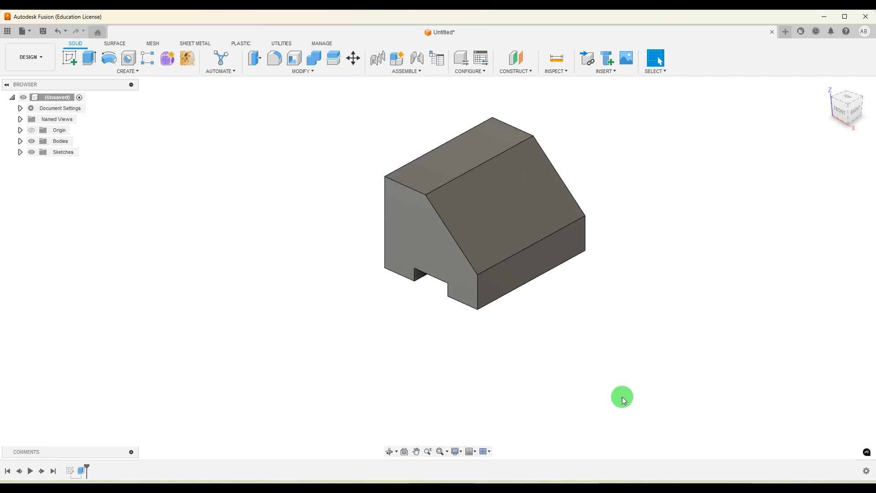
# Consult the reference drawing, show the side-profile sketch and hide the solid body
pyautogui.click(610, 491)
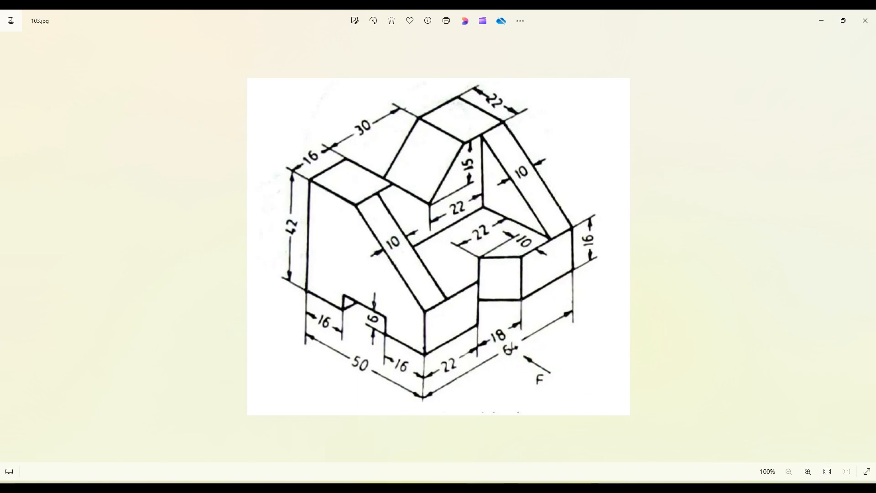
pyautogui.hotkey('alt', 'Tab')
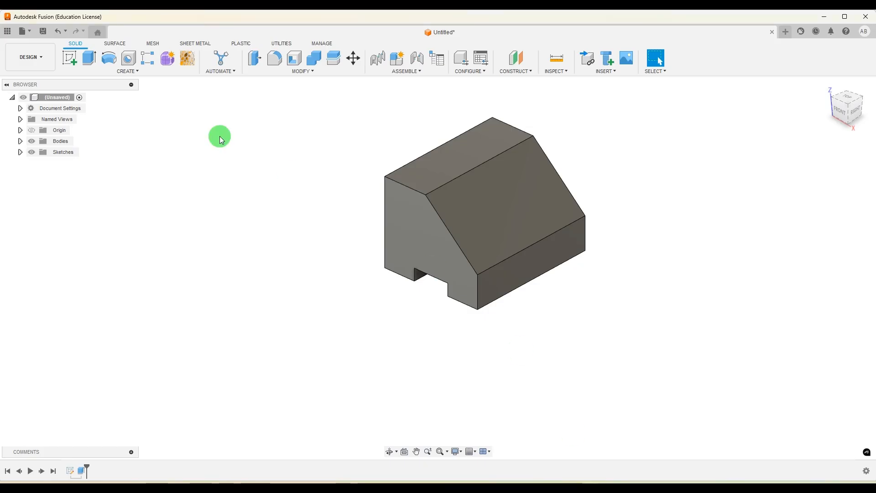
pyautogui.click(20, 153)
pyautogui.click(40, 164)
pyautogui.click(20, 141)
pyautogui.click(39, 152)
pyautogui.click(40, 152)
# Cut the triangular region under the slope symmetrically with a whole length of 64-20 mm through the redisplayed body, and hide the profile sketch
pyautogui.click(89, 58)
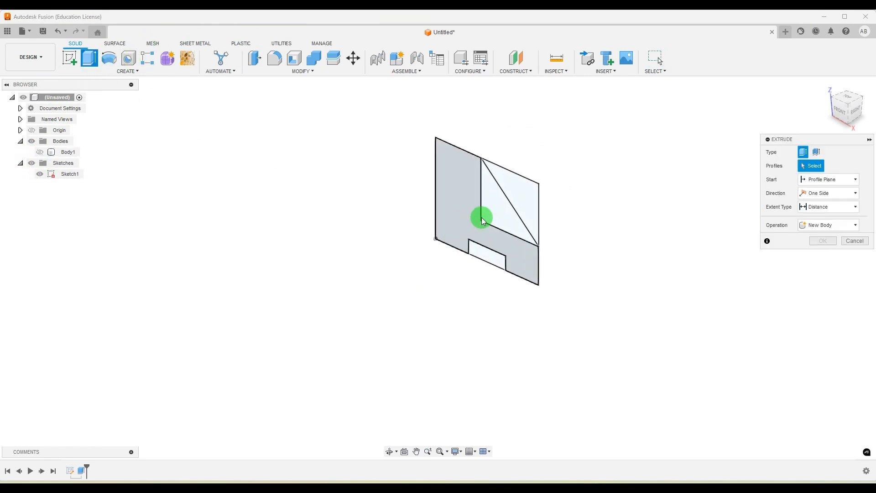
pyautogui.click(507, 212)
pyautogui.click(836, 195)
pyautogui.click(822, 223)
pyautogui.click(849, 237)
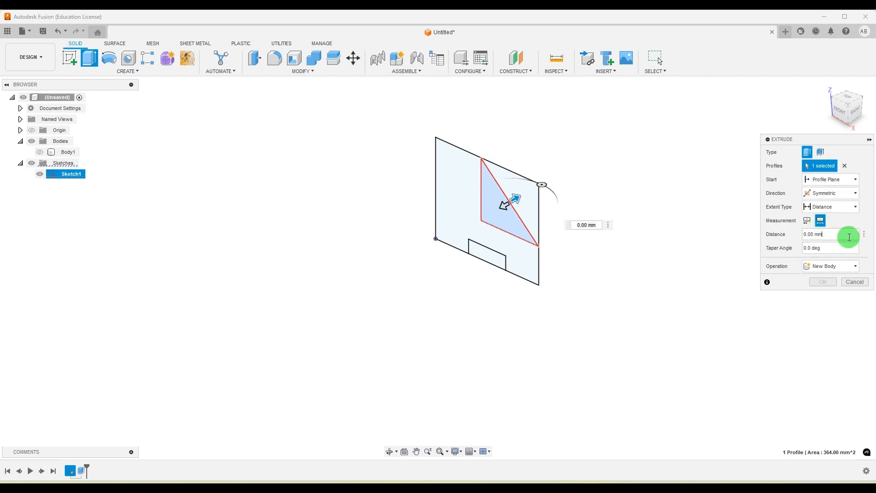
pyautogui.click(768, 235)
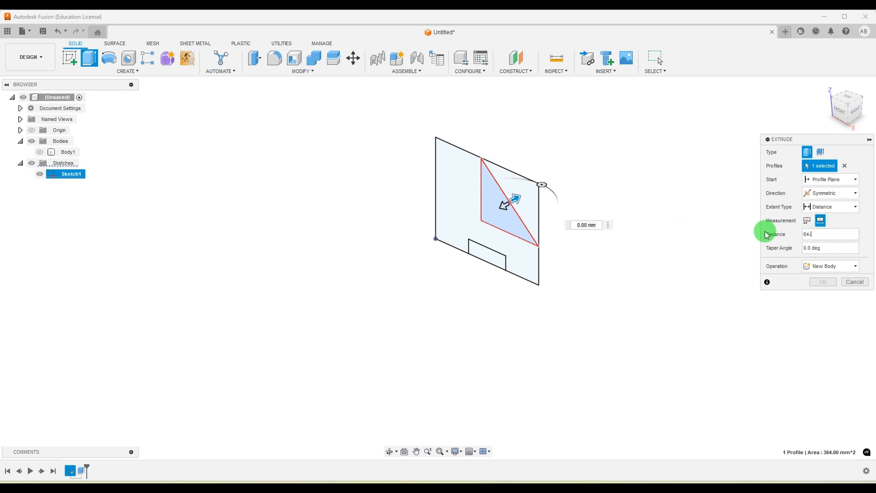
pyautogui.press('Return')
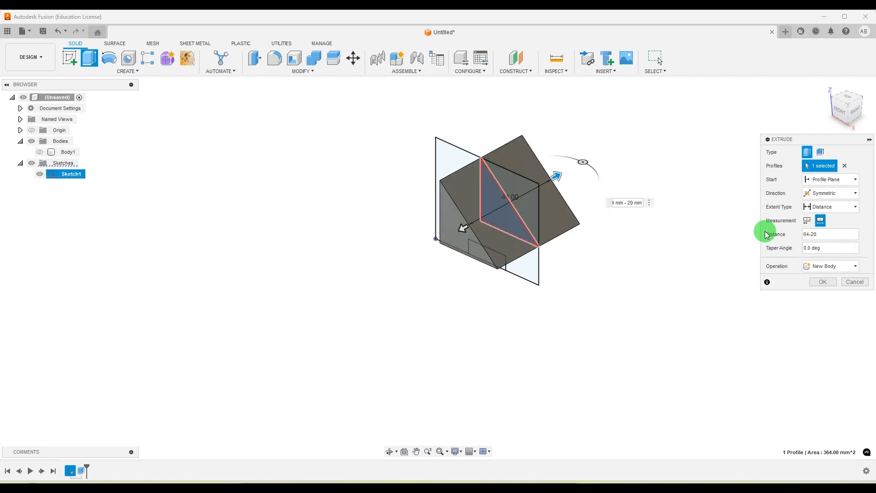
pyautogui.click(40, 153)
pyautogui.click(830, 280)
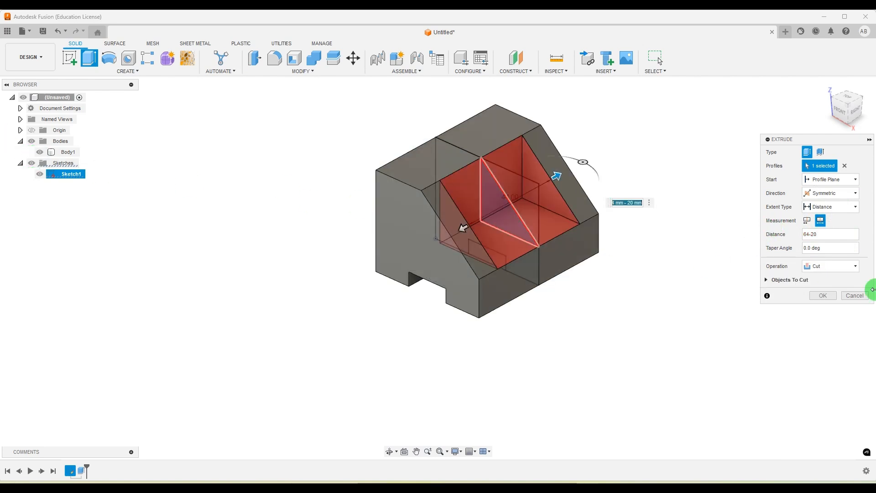
pyautogui.click(822, 295)
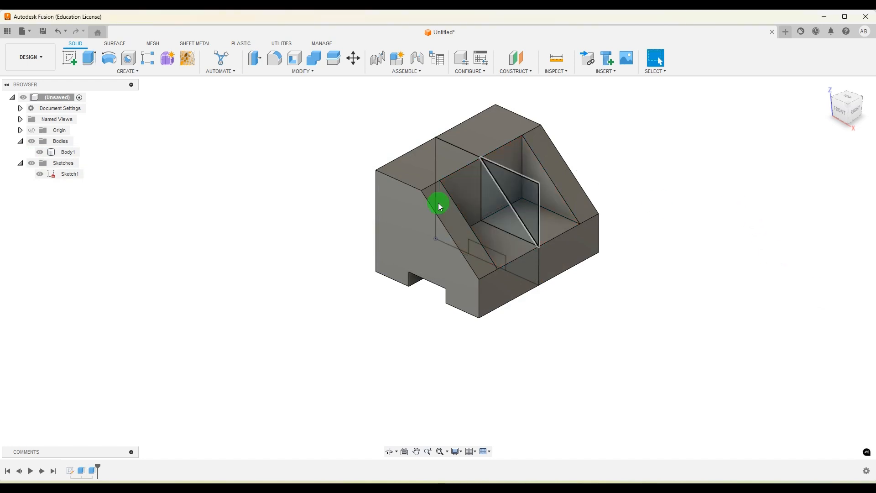
pyautogui.scroll(2, 528, 210)
pyautogui.click(43, 176)
pyautogui.click(40, 173)
# Check the reference drawing and sketch a two-line V from the top edge of the pocket's back wall, about 19 mm wide and 17 mm deep
pyautogui.click(611, 481)
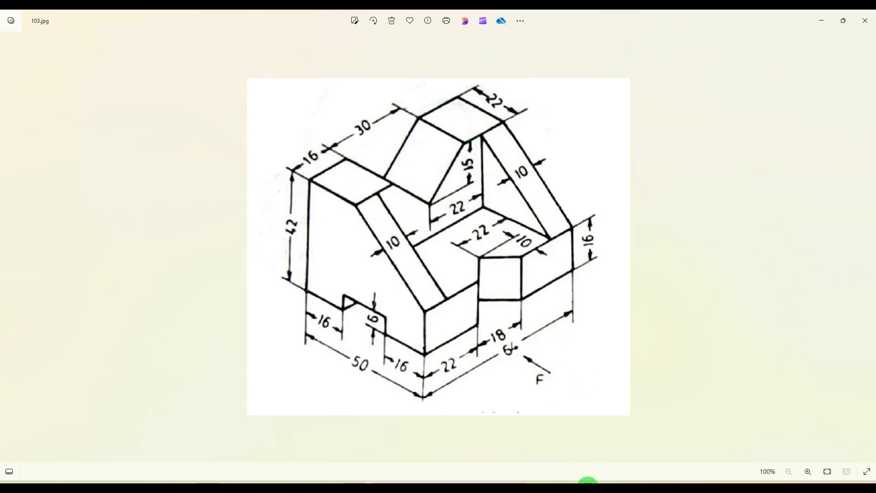
pyautogui.click(588, 480)
pyautogui.click(463, 201)
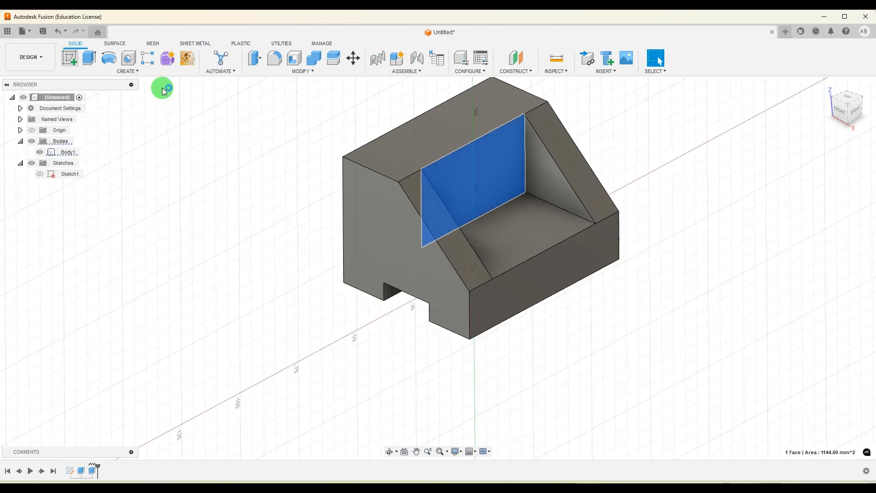
pyautogui.click(70, 58)
pyautogui.click(69, 58)
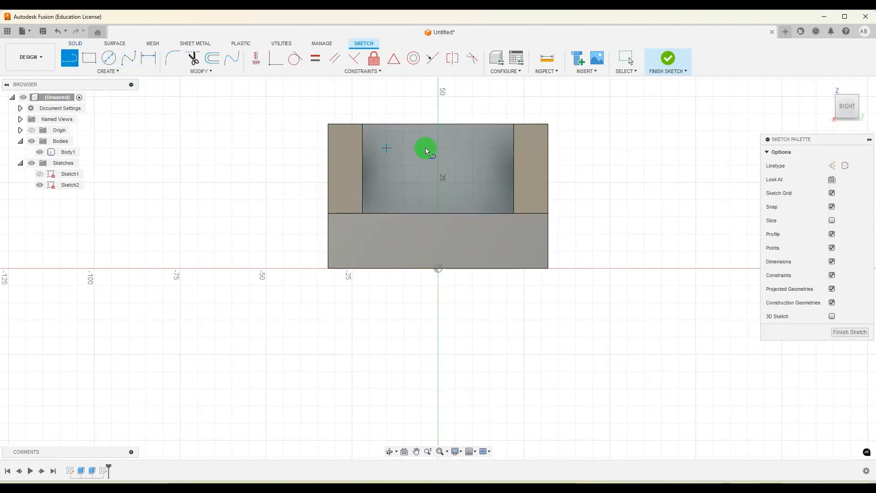
pyautogui.scroll(1, 404, 143)
pyautogui.click(404, 122)
pyautogui.click(442, 186)
pyautogui.click(479, 122)
pyautogui.press('Escape')
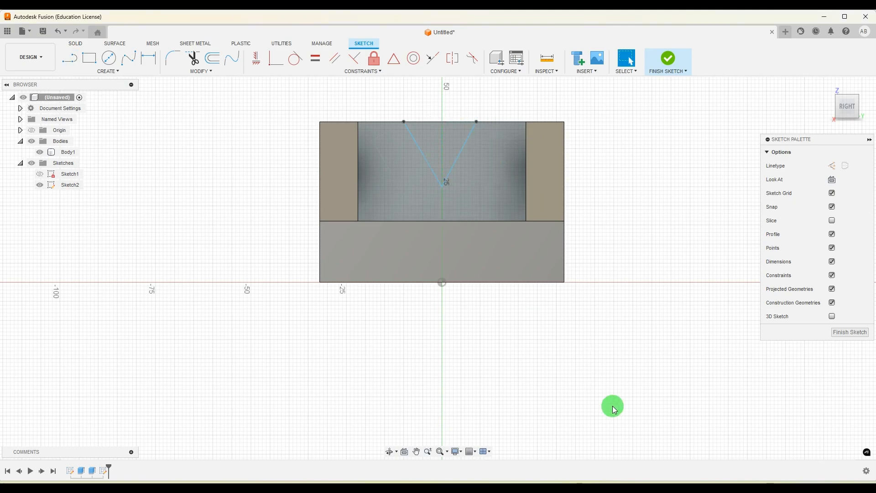
# Consult the reference drawing and set the depth of the V's tip below the top edge to 15 mm
pyautogui.click(610, 487)
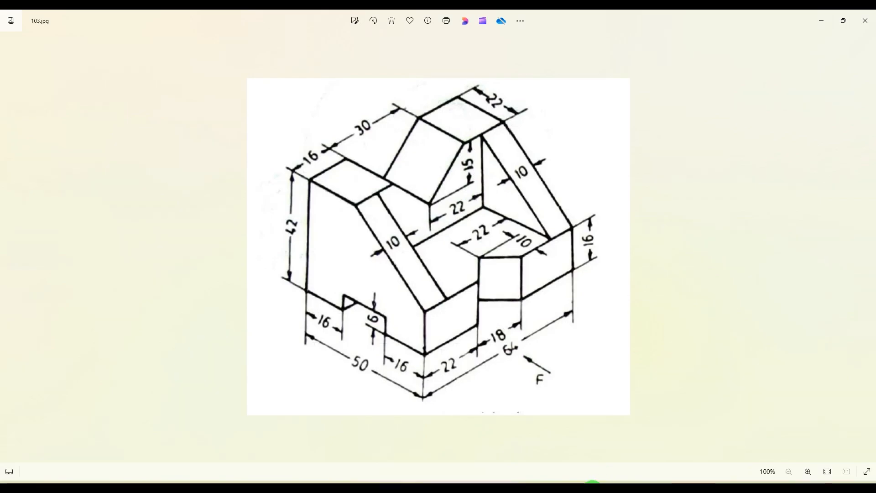
pyautogui.click(592, 489)
pyautogui.click(150, 58)
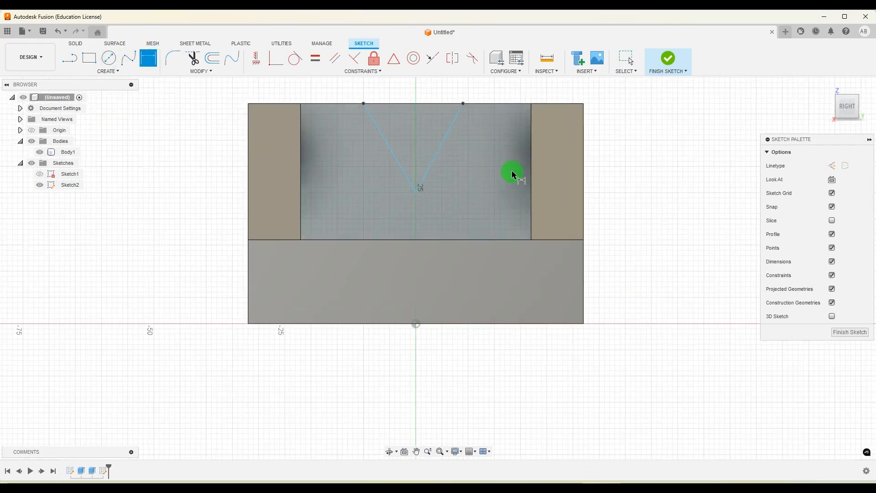
pyautogui.click(416, 194)
pyautogui.click(466, 104)
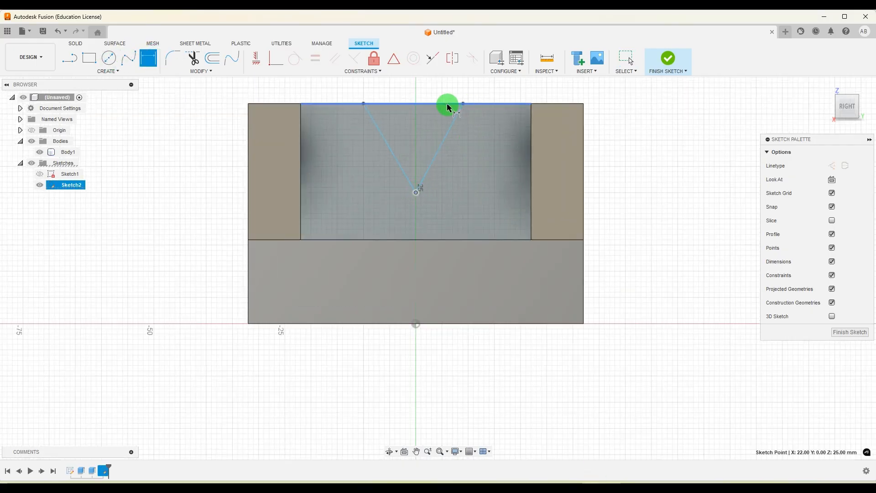
pyautogui.click(632, 152)
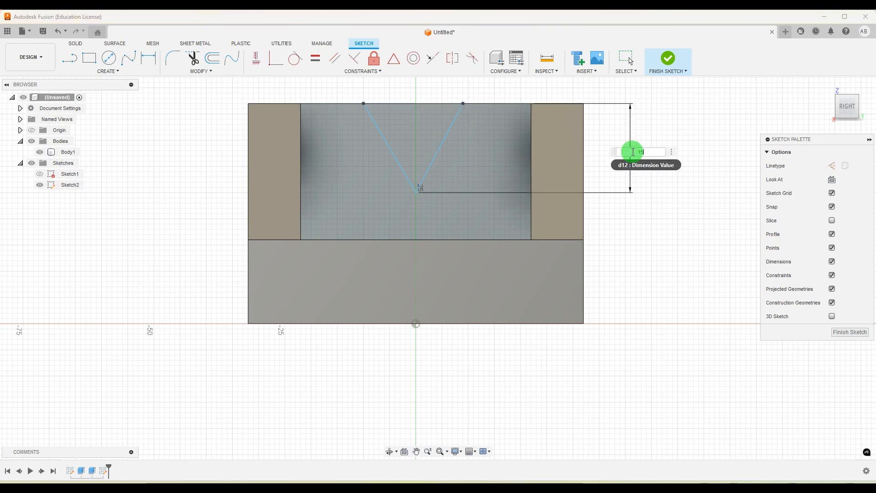
pyautogui.write('15')
pyautogui.press('Return')
# Set the horizontal distance from the V's tip to the pocket's right side wall to 22 mm
pyautogui.click(528, 178)
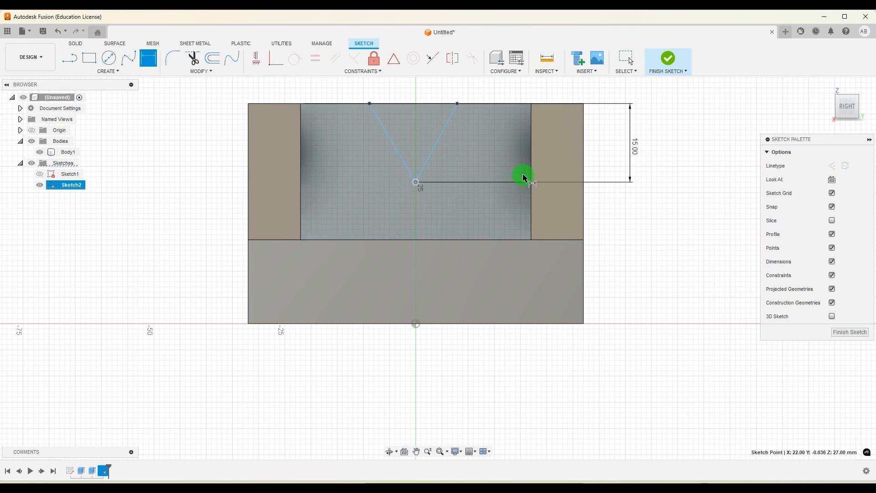
pyautogui.click(470, 210)
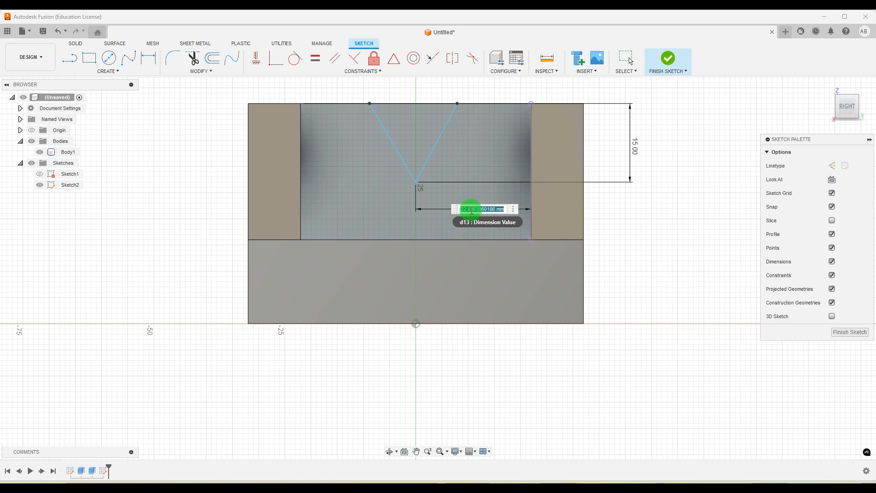
pyautogui.press('Return')
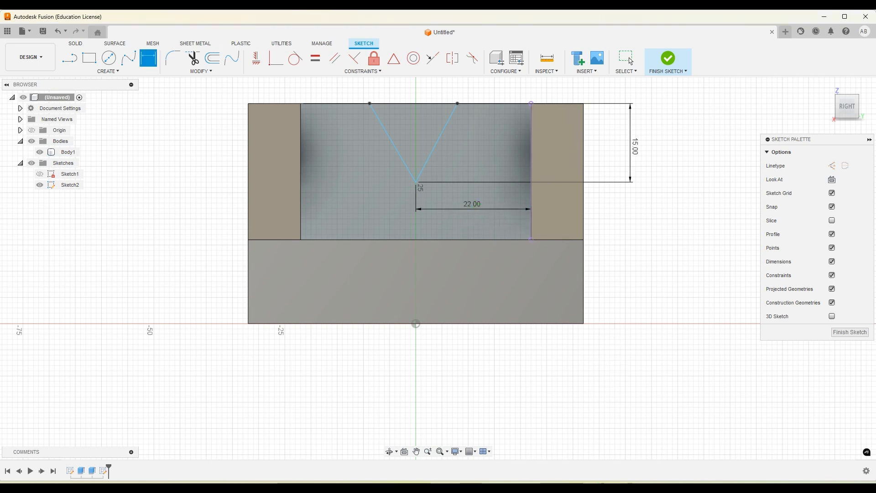
# Consult the reference drawing and set the V's left top endpoint 16 mm from the block's left outer edge
pyautogui.hotkey('alt', 'Tab')
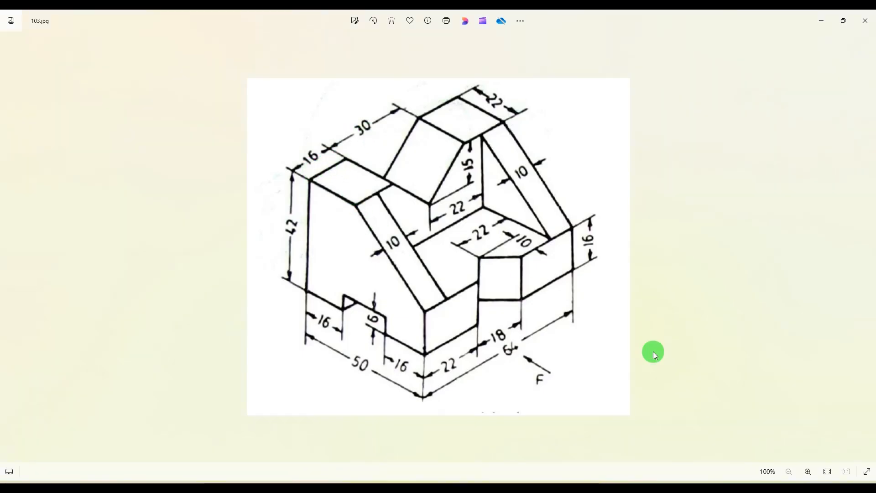
pyautogui.click(592, 490)
pyautogui.scroll(-3, 437, 253)
pyautogui.scroll(4, 315, 103)
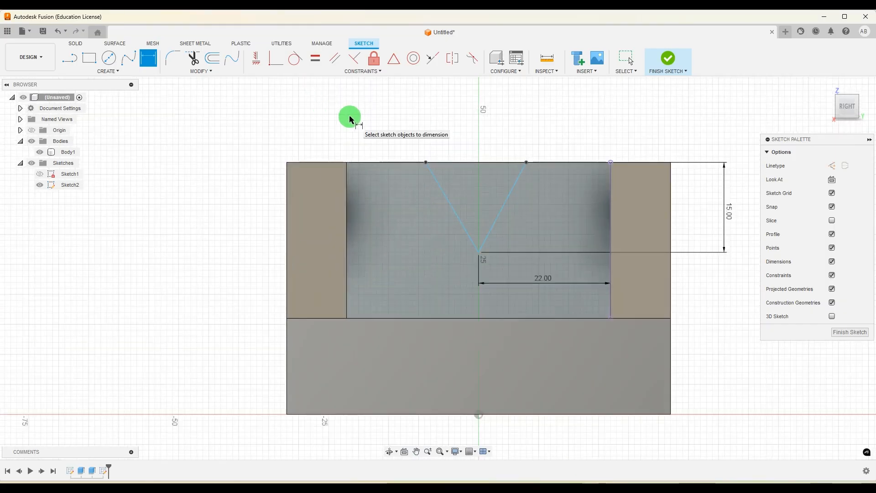
pyautogui.click(566, 488)
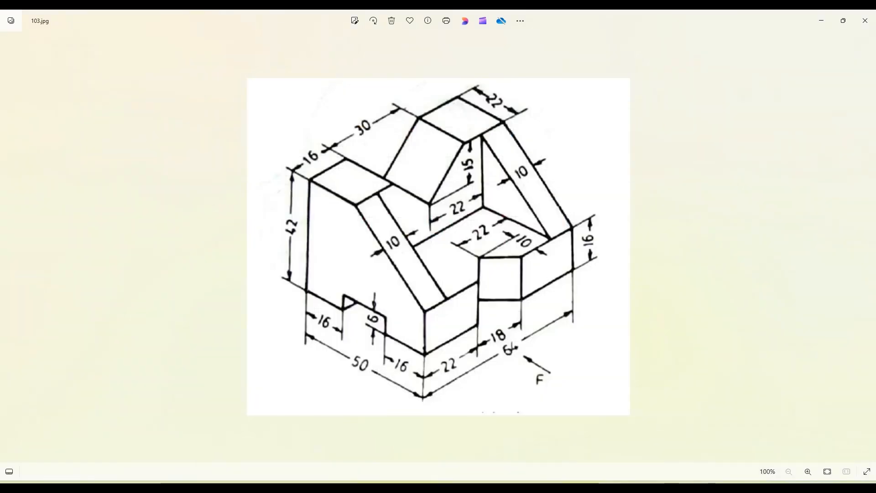
pyautogui.click(592, 490)
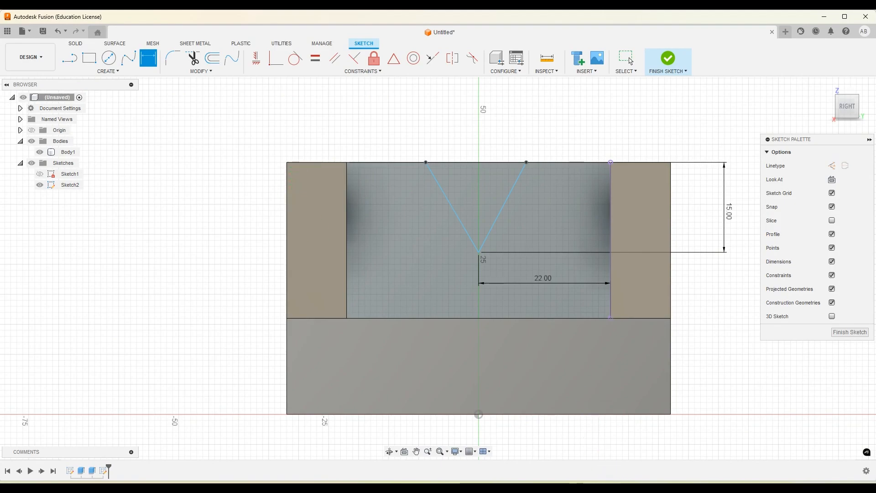
pyautogui.click(565, 488)
pyautogui.click(631, 489)
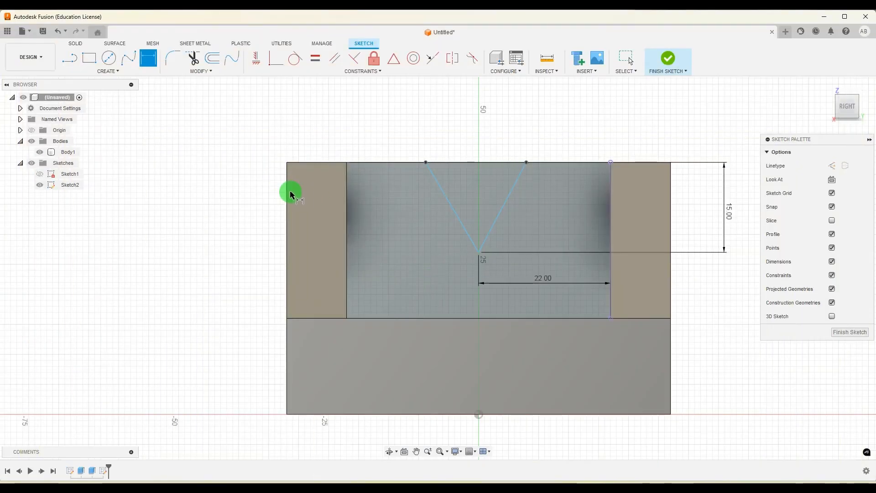
pyautogui.click(287, 187)
pyautogui.click(426, 162)
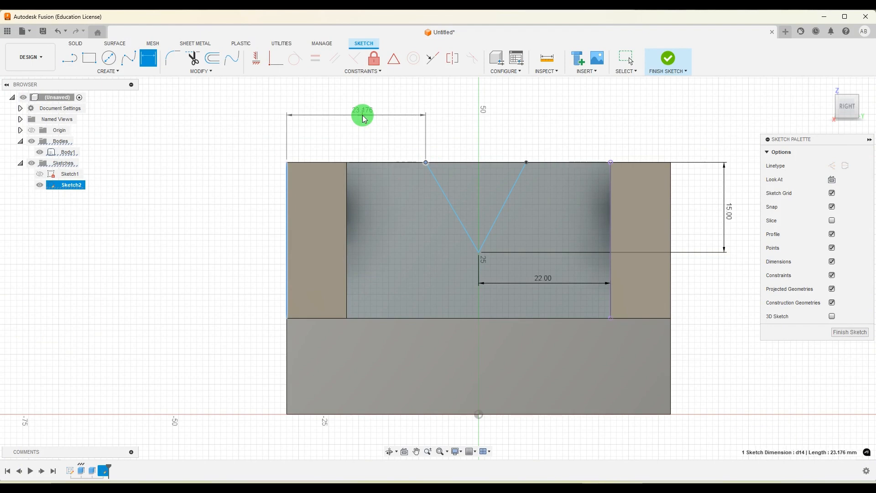
pyautogui.click(363, 118)
pyautogui.write('16')
pyautogui.press('Return')
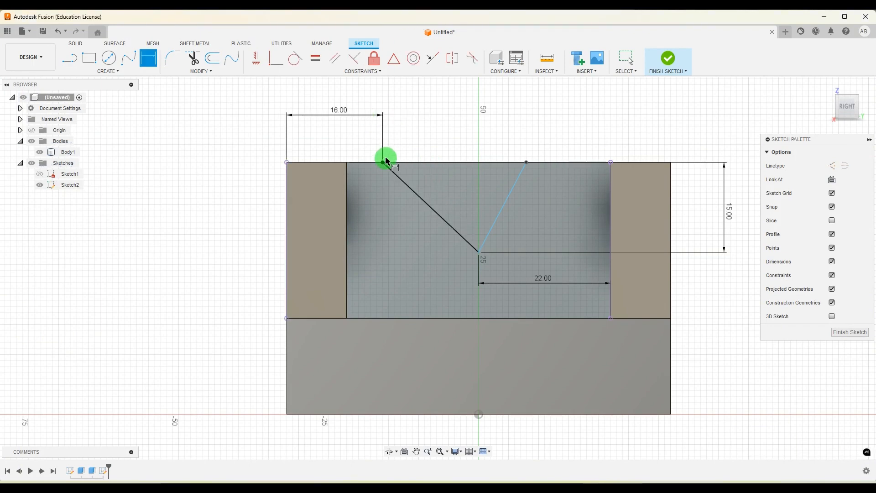
# Set the distance between the V's two top endpoints to 30 mm and finish the sketch
pyautogui.click(527, 163)
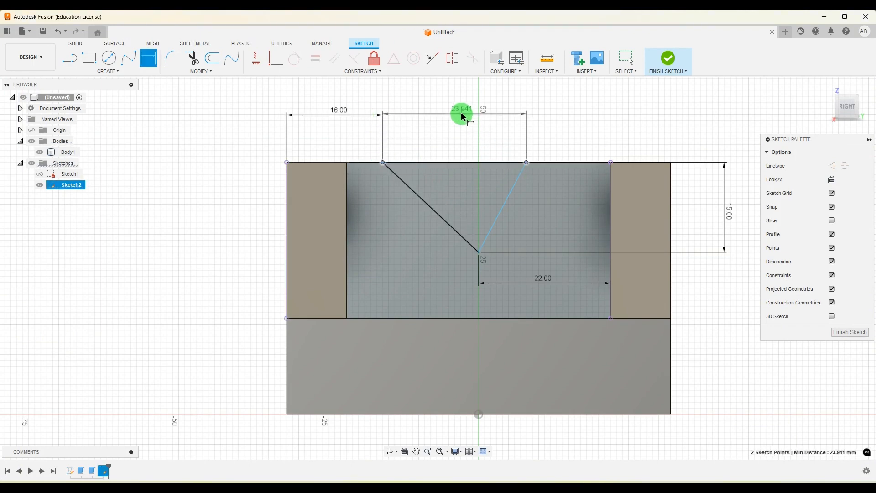
pyautogui.click(462, 114)
pyautogui.write('30')
pyautogui.press('Return')
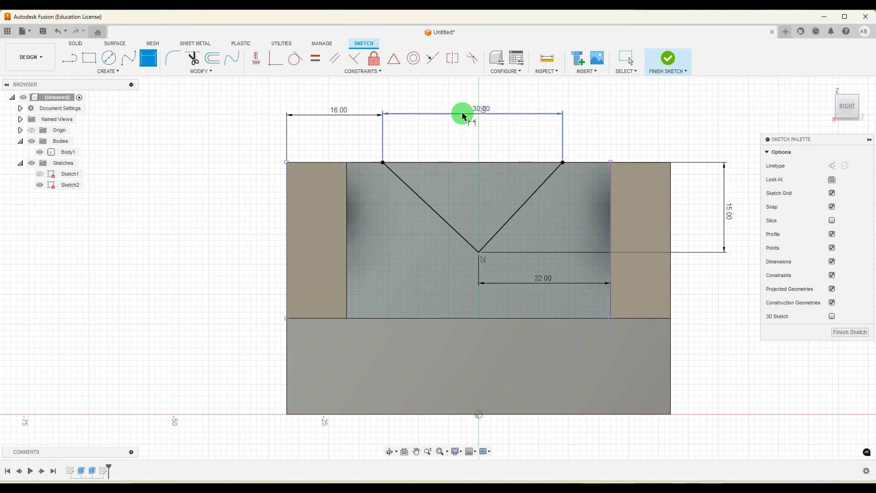
pyautogui.scroll(-1, 625, 151)
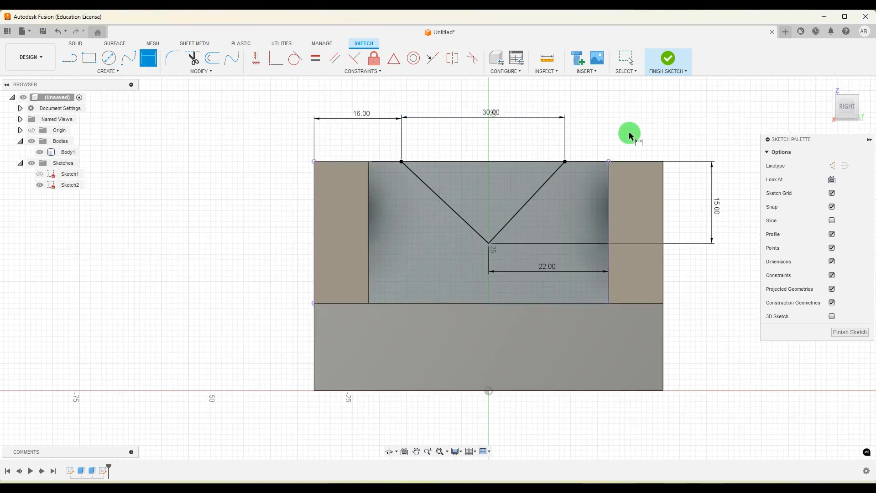
pyautogui.click(849, 331)
# Extrude the V profile backward as a cut with extent All through the block's back wall
pyautogui.moveTo(667, 193)
pyautogui.keyDown('shift'); pyautogui.mouseDown(button='middle')
pyautogui.moveTo(683, 201)
pyautogui.moveTo(671, 197)
pyautogui.mouseUp(button='middle'); pyautogui.keyUp('shift')
pyautogui.click(89, 58)
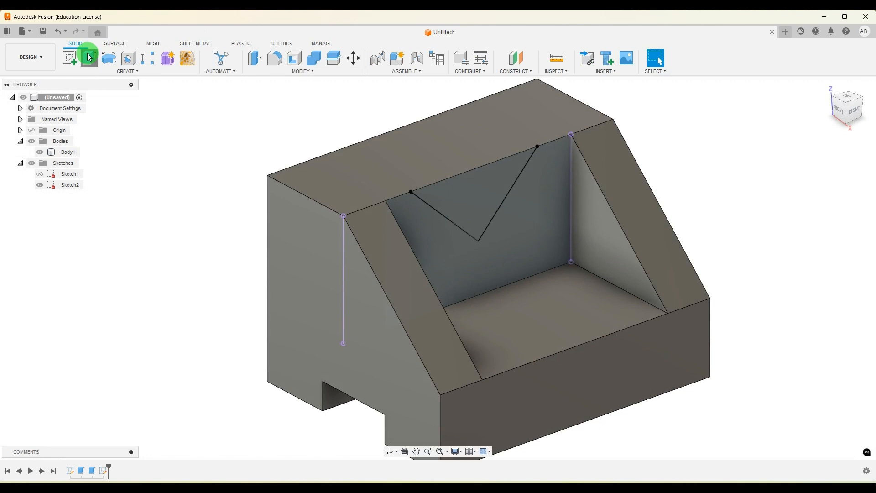
pyautogui.click(482, 193)
pyautogui.moveTo(479, 208); pyautogui.dragTo(353, 143)
pyautogui.click(846, 212)
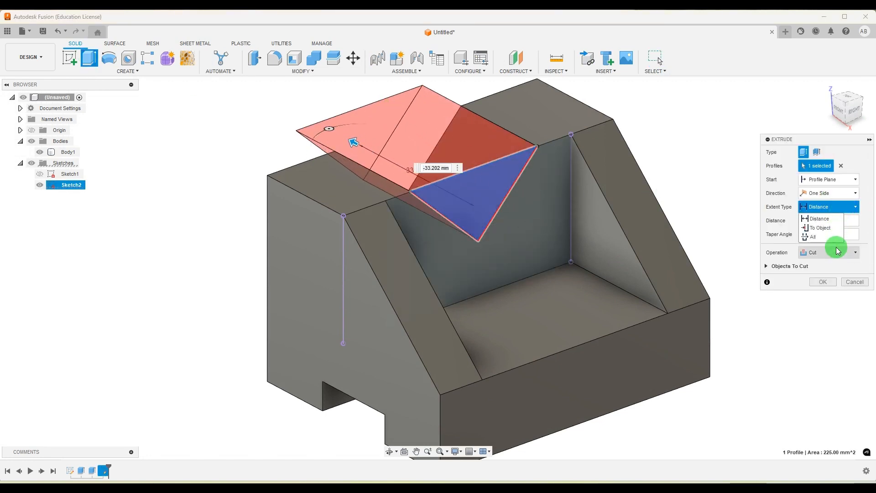
pyautogui.click(826, 237)
pyautogui.click(832, 284)
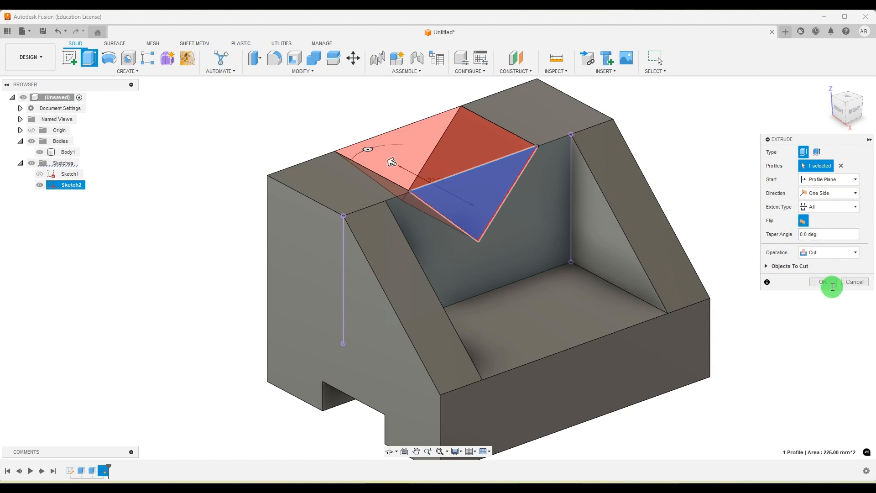
# Check the reference drawing and sketch a two-line V on the pocket floor from its front edge, about 21 mm wide and 12 mm deep
pyautogui.scroll(-2, 562, 297)
pyautogui.click(561, 295)
pyautogui.keyDown('shift'); pyautogui.moveTo(636, 182); pyautogui.dragTo(655, 200, button='middle'); pyautogui.keyUp('shift')
pyautogui.click(67, 62)
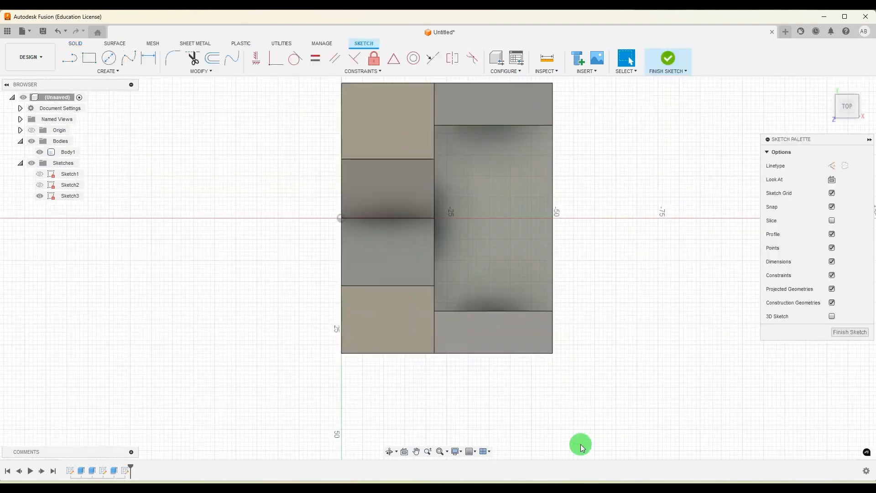
pyautogui.hotkey('alt', 'Tab')
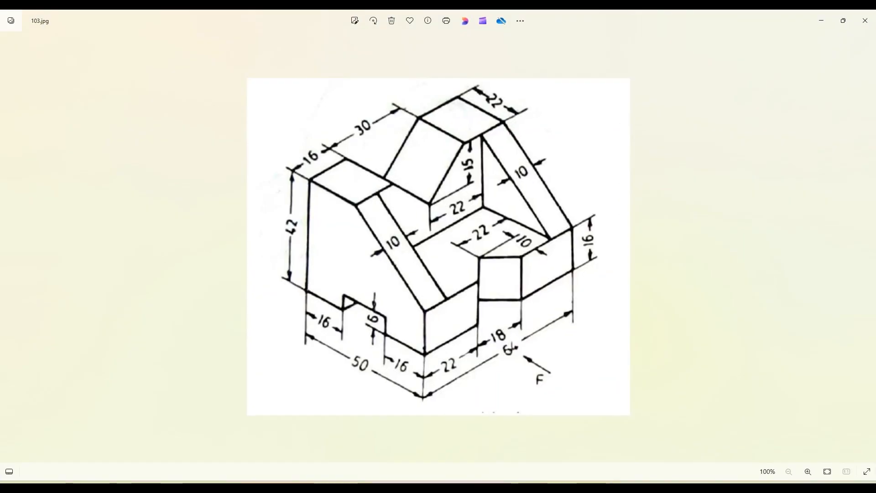
pyautogui.hotkey('alt', 'Tab')
pyautogui.click(70, 58)
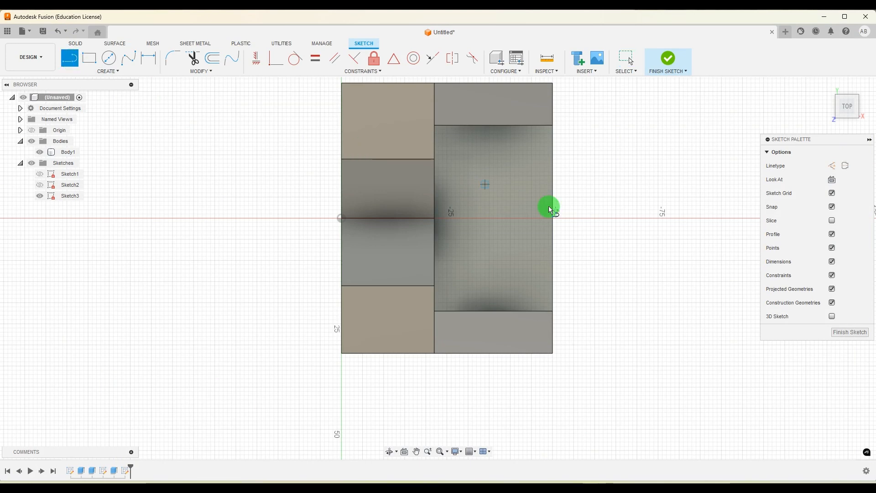
pyautogui.click(552, 176)
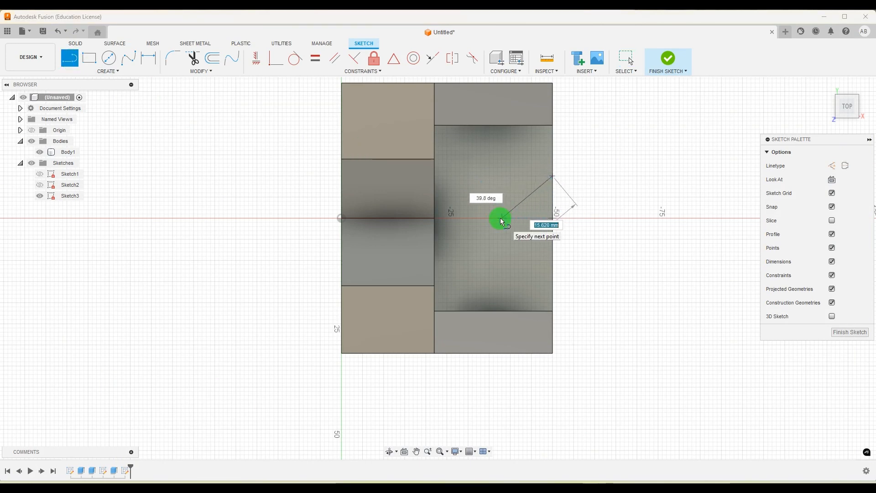
pyautogui.click(500, 218)
pyautogui.click(552, 267)
pyautogui.press('Escape')
# Consult the reference drawing and set the V's nearer front endpoint 22 mm from the block's left outer side
pyautogui.hotkey('alt', 'Tab')
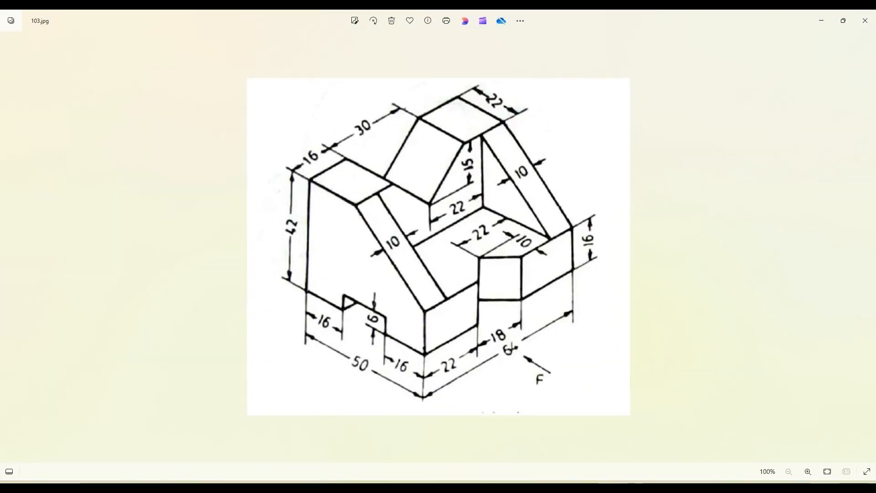
pyautogui.moveTo(577, 478)
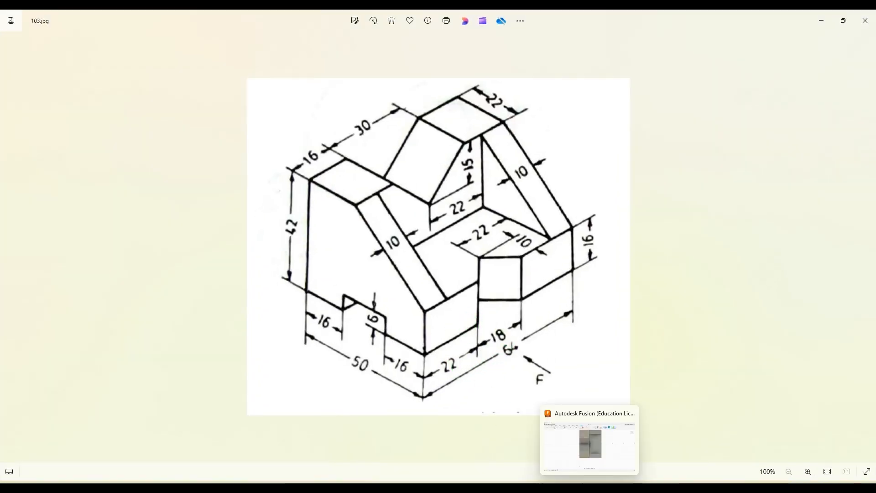
pyautogui.click(593, 445)
pyautogui.click(149, 58)
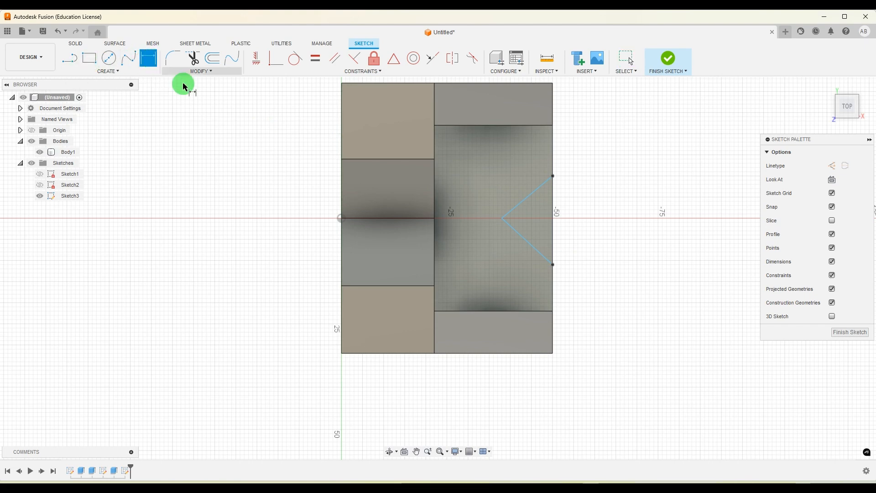
pyautogui.click(524, 352)
pyautogui.click(552, 265)
pyautogui.click(605, 304)
pyautogui.press('Return')
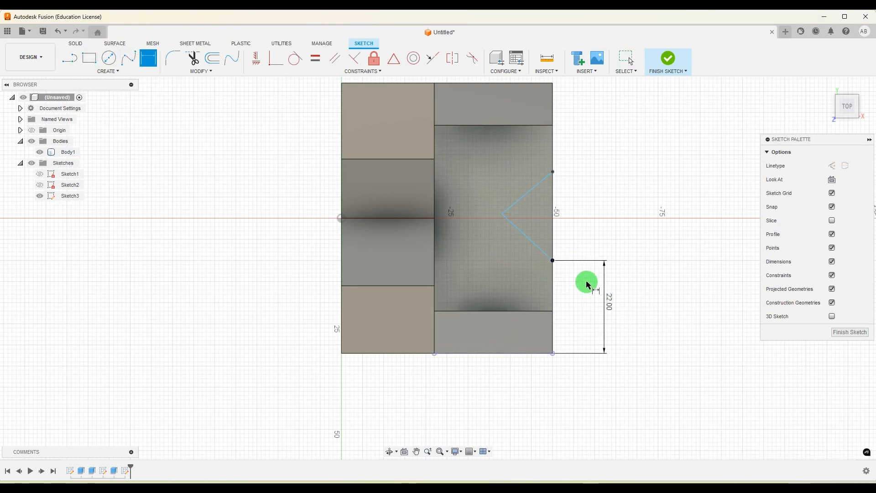
# Set the V's opening width between its two front-edge endpoints to 18 mm
pyautogui.click(553, 172)
pyautogui.click(596, 224)
pyautogui.write('18')
pyautogui.press('Return')
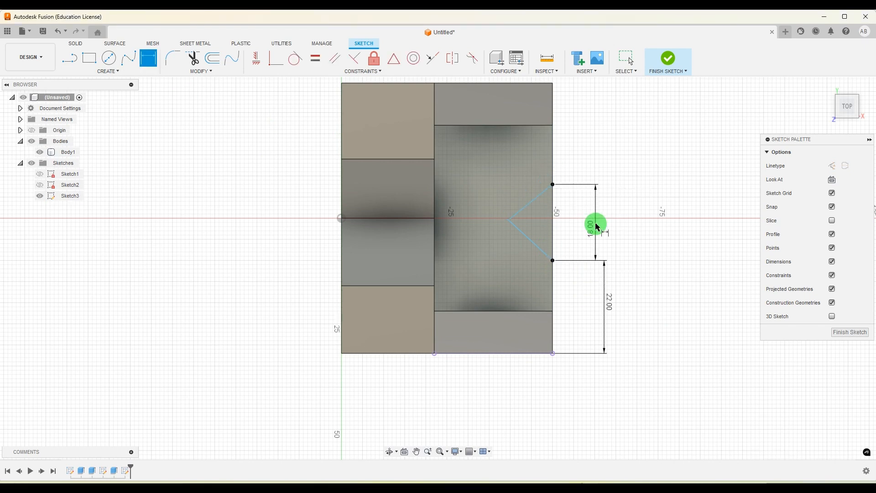
# Consult the reference drawing and set the depth of the V's tip behind the pocket floor's front edge to 10 mm
pyautogui.click(605, 482)
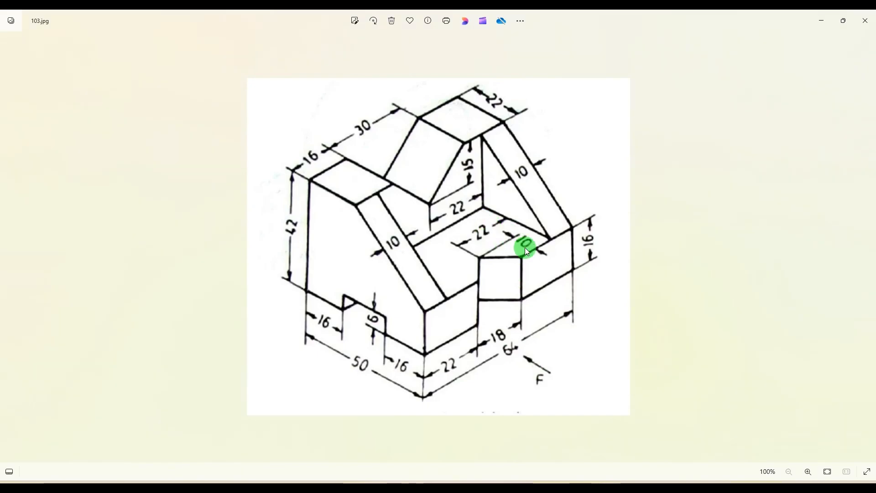
pyautogui.click(627, 482)
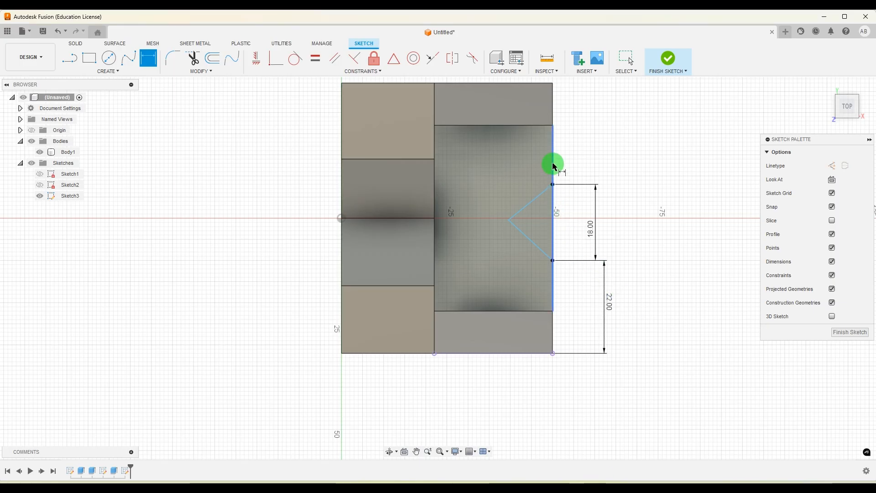
pyautogui.click(553, 165)
pyautogui.click(509, 219)
pyautogui.click(527, 171)
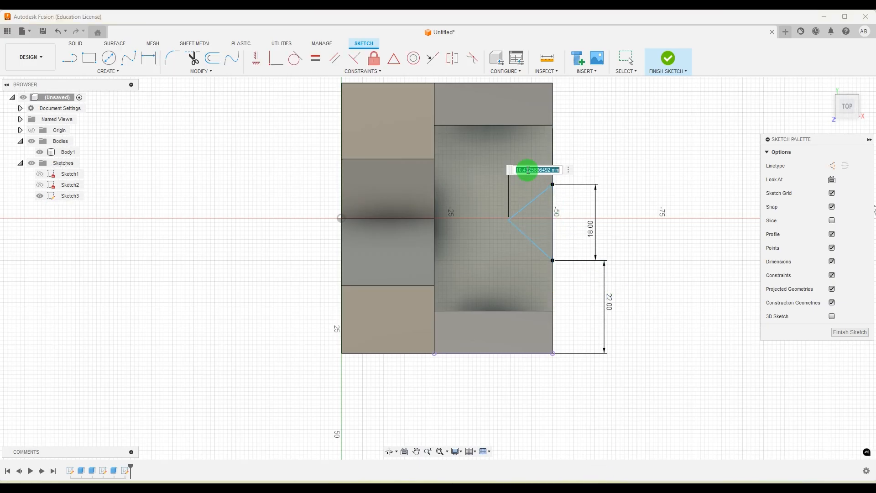
pyautogui.press('Return')
# Recheck the reference drawing, set the V's tip 22 mm from the pocket's right side wall, and finish the sketch
pyautogui.click(605, 482)
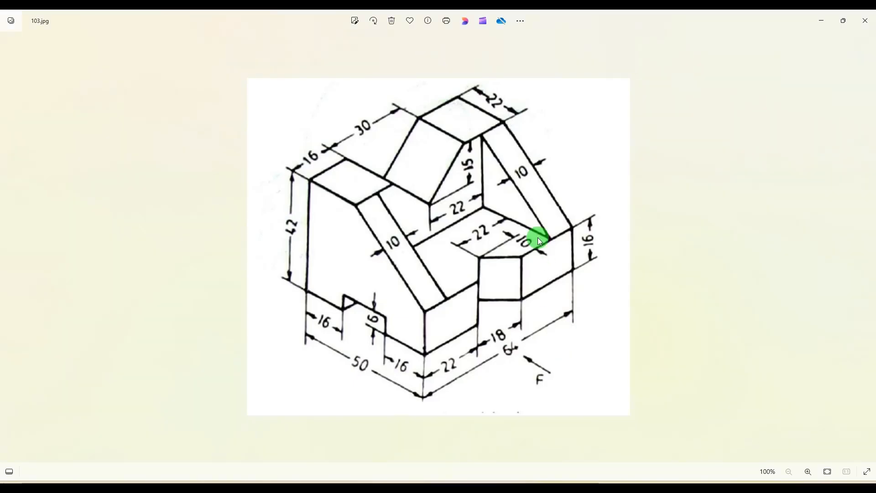
pyautogui.click(586, 488)
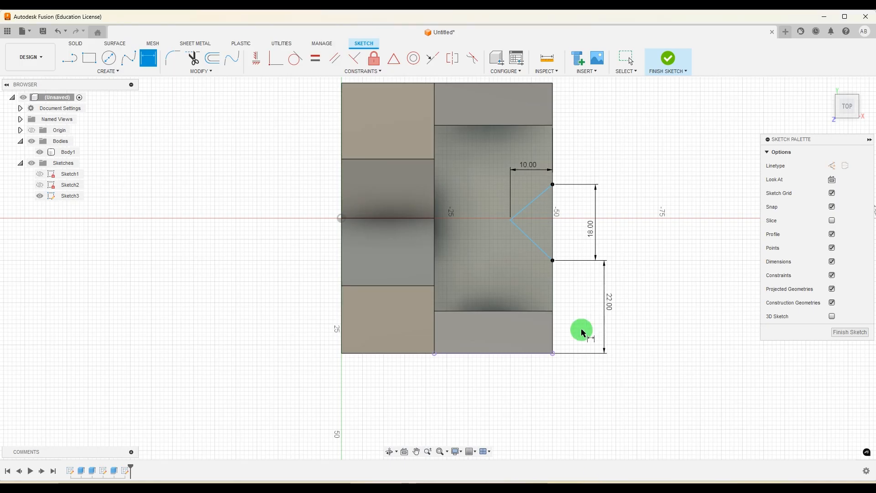
pyautogui.click(489, 125)
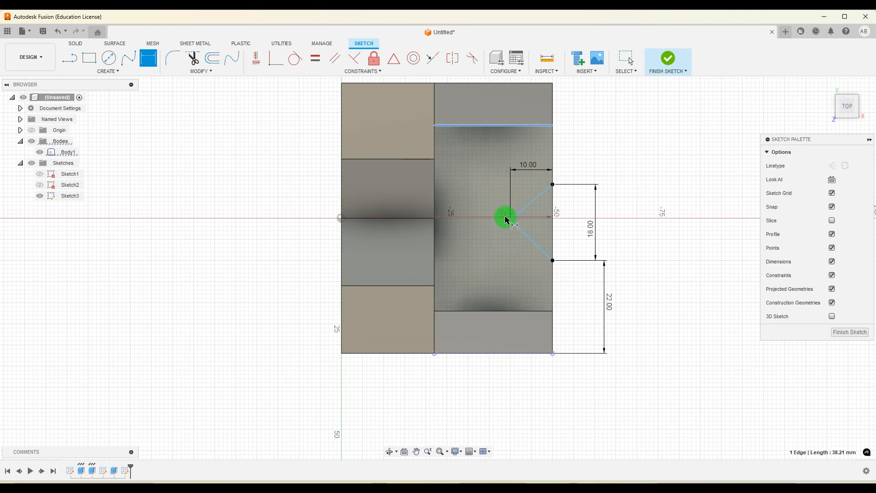
pyautogui.click(510, 221)
pyautogui.click(484, 180)
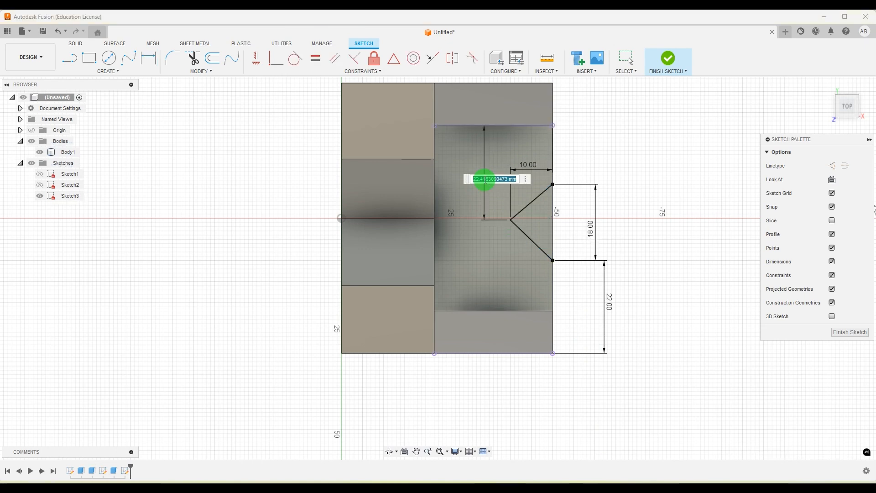
pyautogui.press('Return')
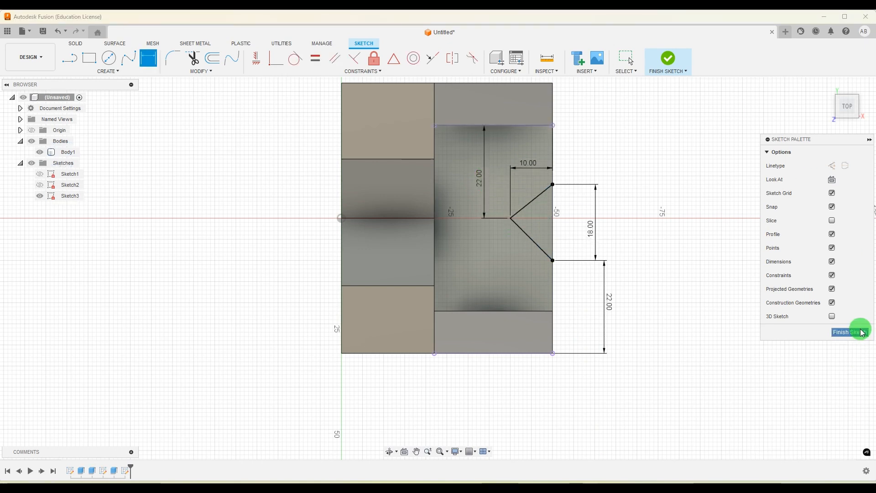
pyautogui.click(849, 331)
pyautogui.click(89, 58)
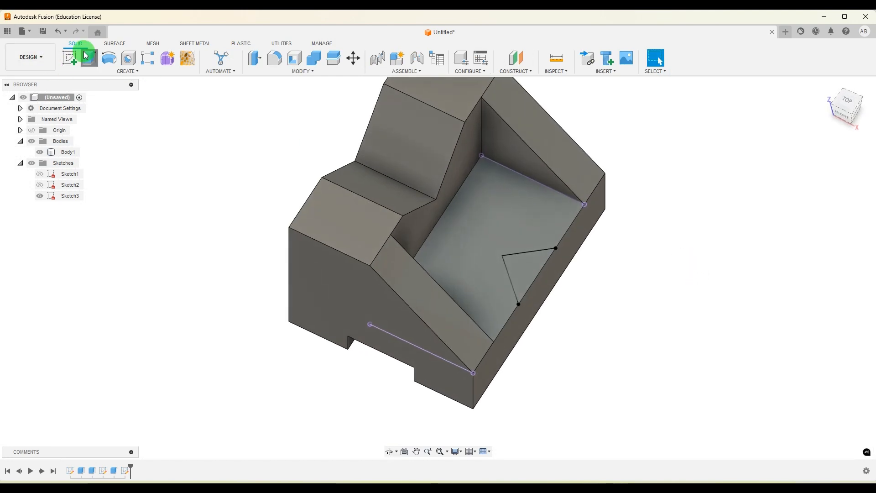
pyautogui.click(522, 262)
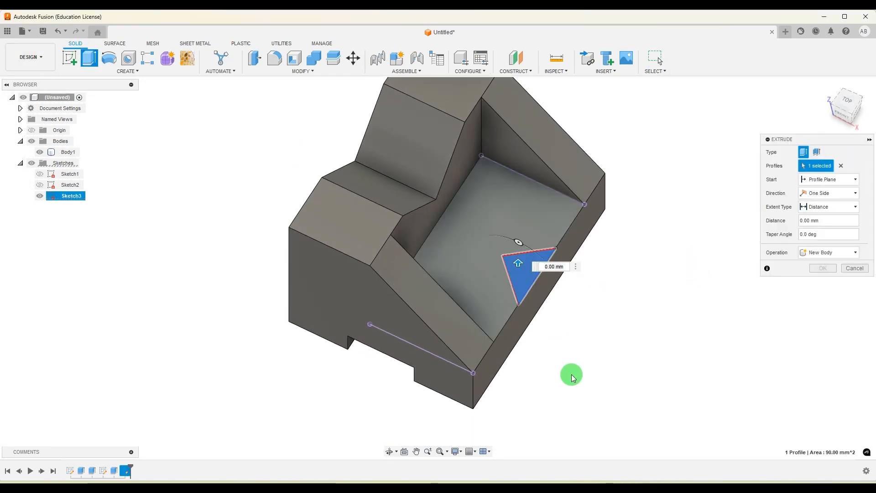
pyautogui.moveTo(523, 264); pyautogui.dragTo(539, 343)
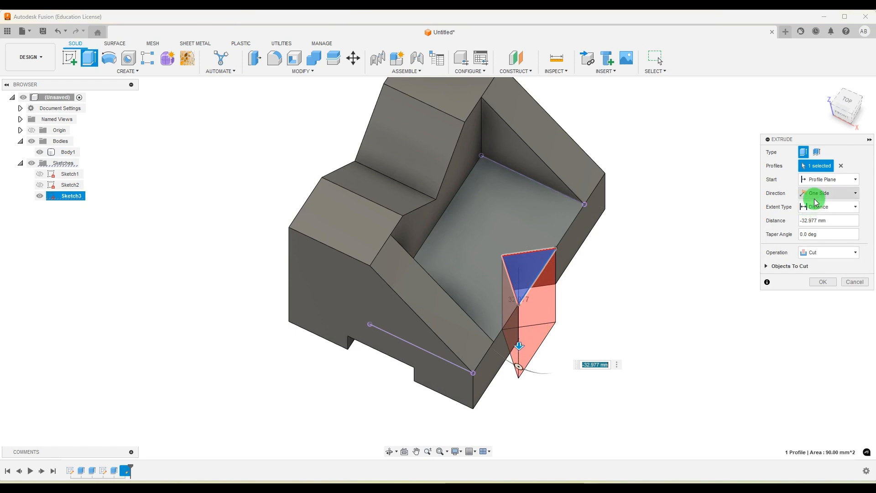
pyautogui.click(810, 252)
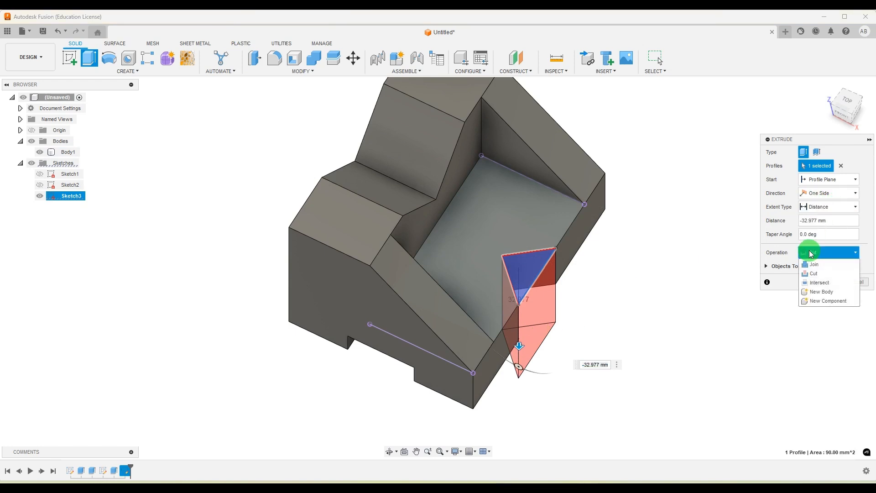
pyautogui.click(824, 193)
pyautogui.press('Escape')
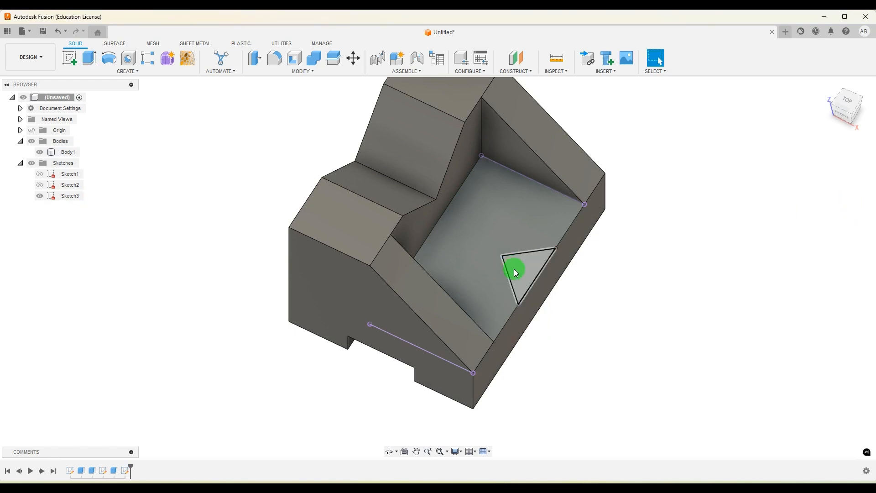
# Extrude the triangular floor profile with extent All to cut the V notch through the block's front edge
pyautogui.click(89, 57)
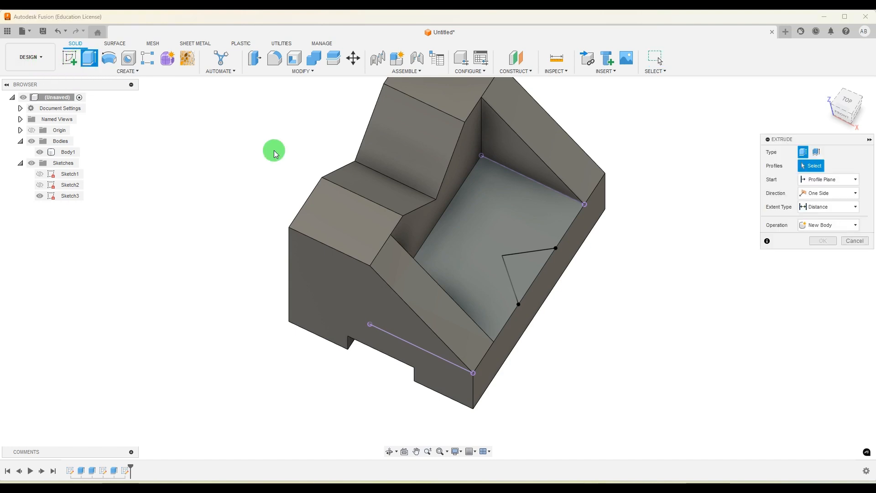
pyautogui.click(540, 269)
pyautogui.click(848, 206)
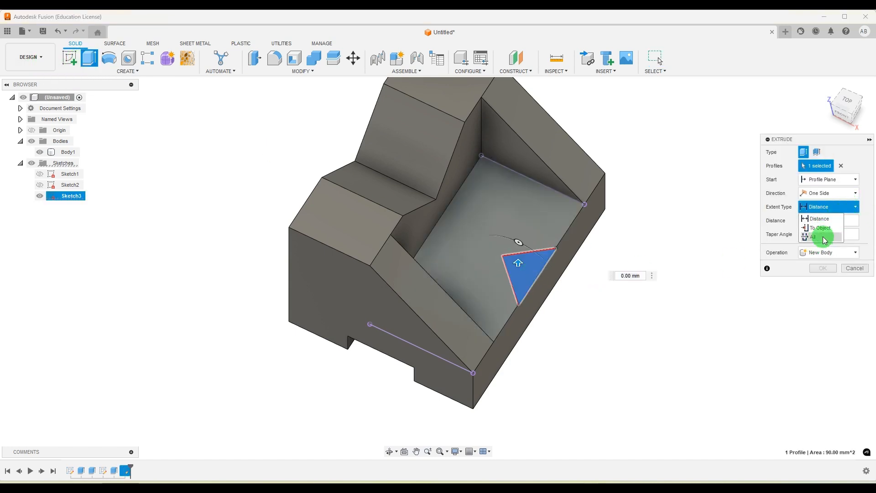
pyautogui.click(821, 236)
pyautogui.click(822, 282)
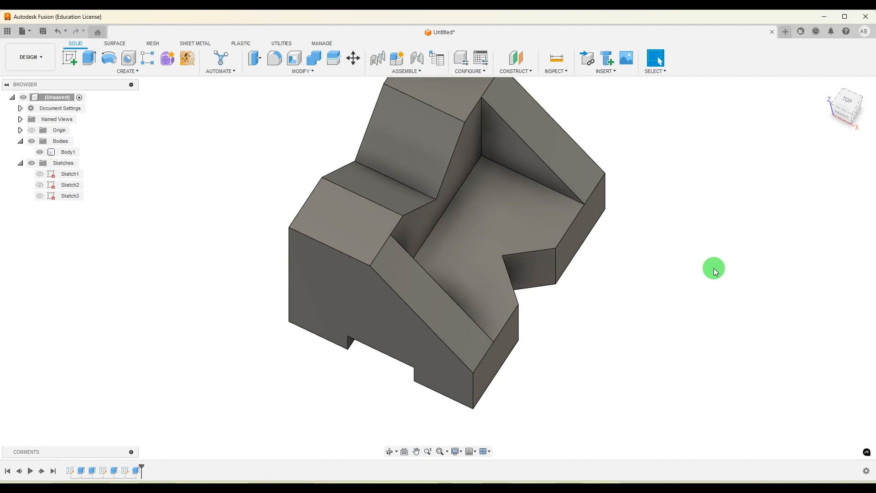
# View the finished block isometrically and compare it side by side with the reference drawing 103.jpg
pyautogui.keyDown('shift'); pyautogui.moveTo(717, 270); pyautogui.dragTo(749, 223, button='middle'); pyautogui.keyUp('shift')
pyautogui.click(824, 85)
pyautogui.scroll(-3, 310, 288)
pyautogui.scroll(4, 377, 312)
pyautogui.click(608, 488)
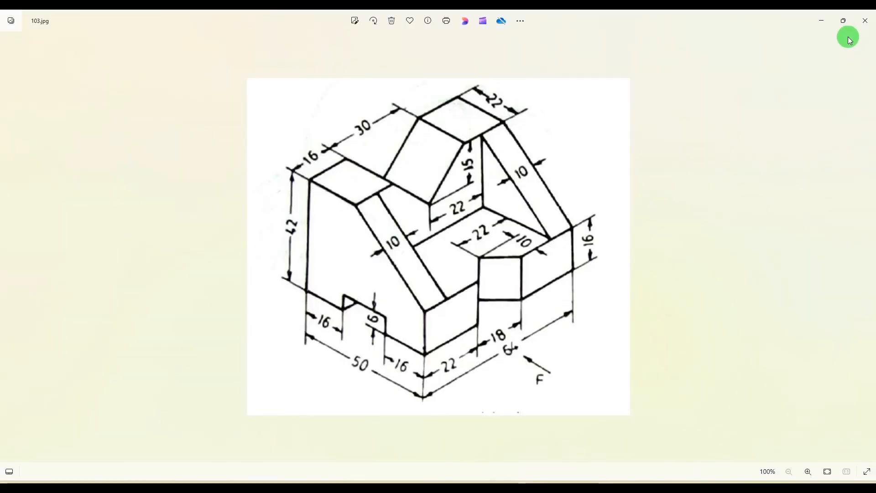
pyautogui.click(842, 23)
pyautogui.scroll(-1, 422, 212)
pyautogui.scroll(1, 395, 232)
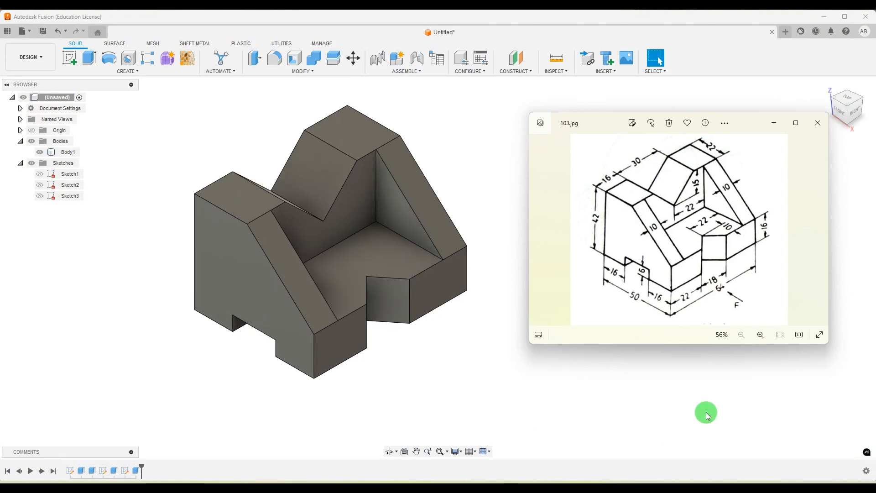